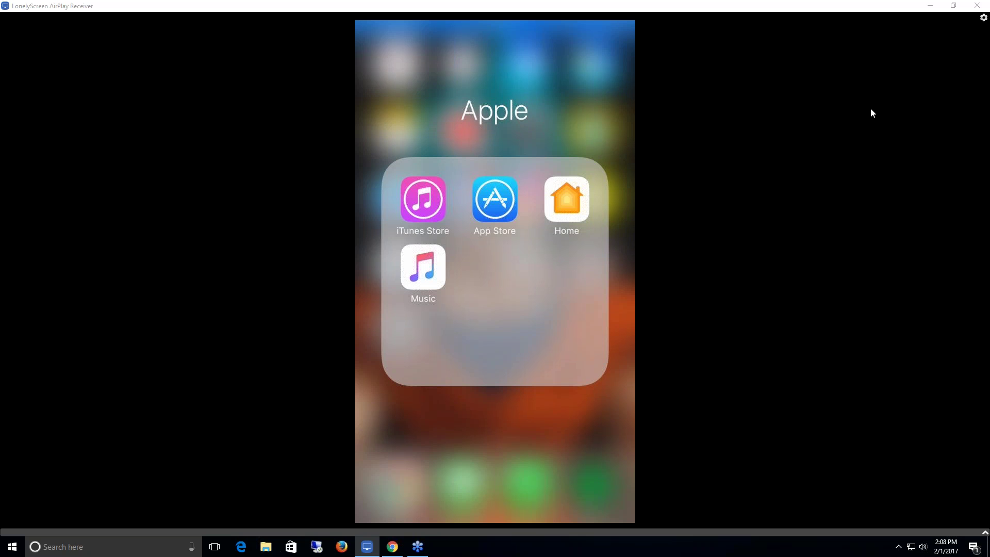
Step: Search the App Store for 'flexmls pro' to reach the FlexMLS Pro app
left_click(489, 203)
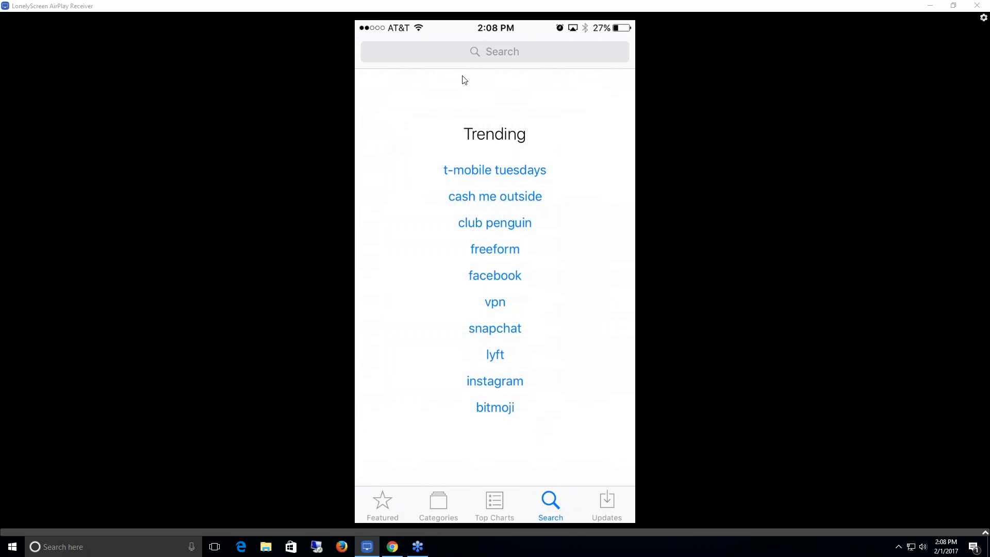
left_click(468, 52)
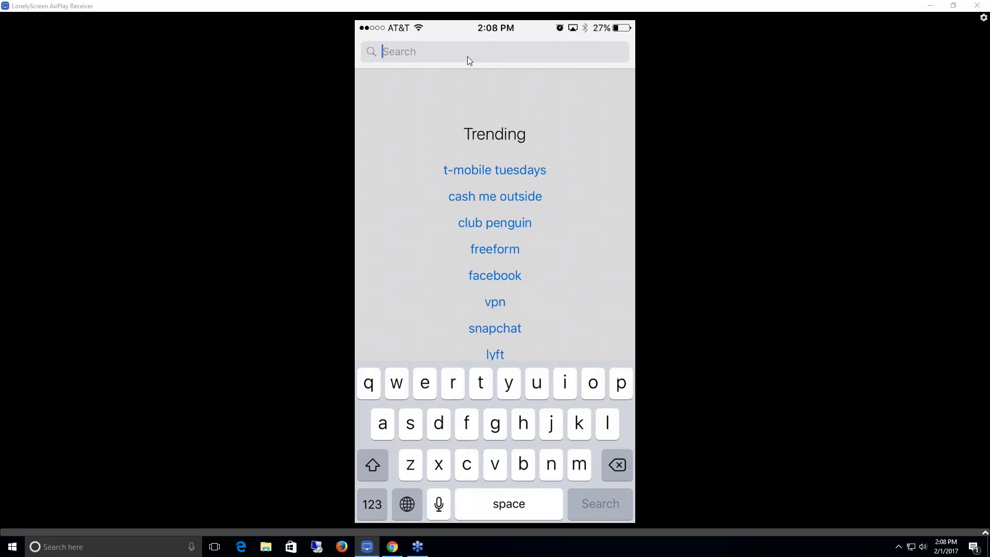
type("flexmls pro")
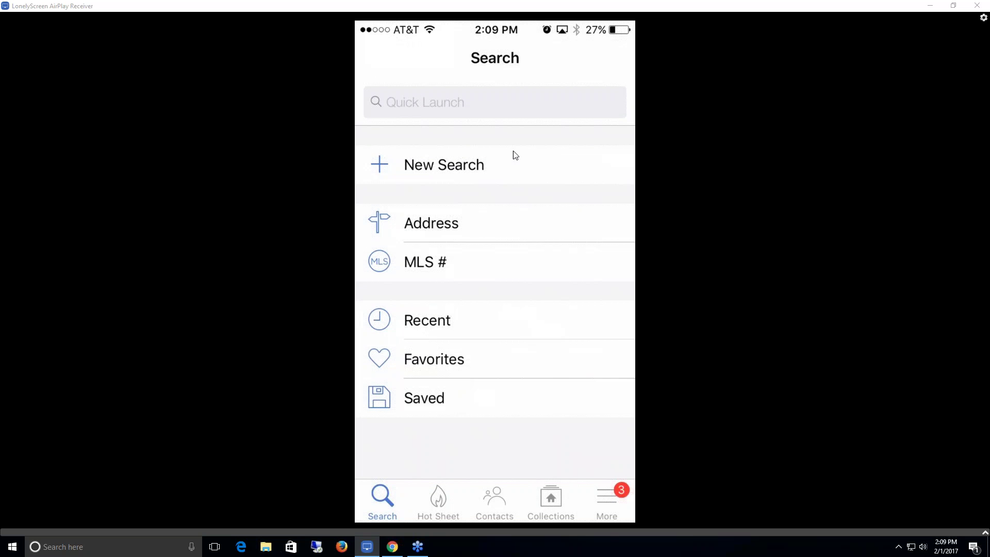
Step: Enter 'Waukesha' in Quick Launch and scroll through the matching searches, addresses and office
left_click(444, 104)
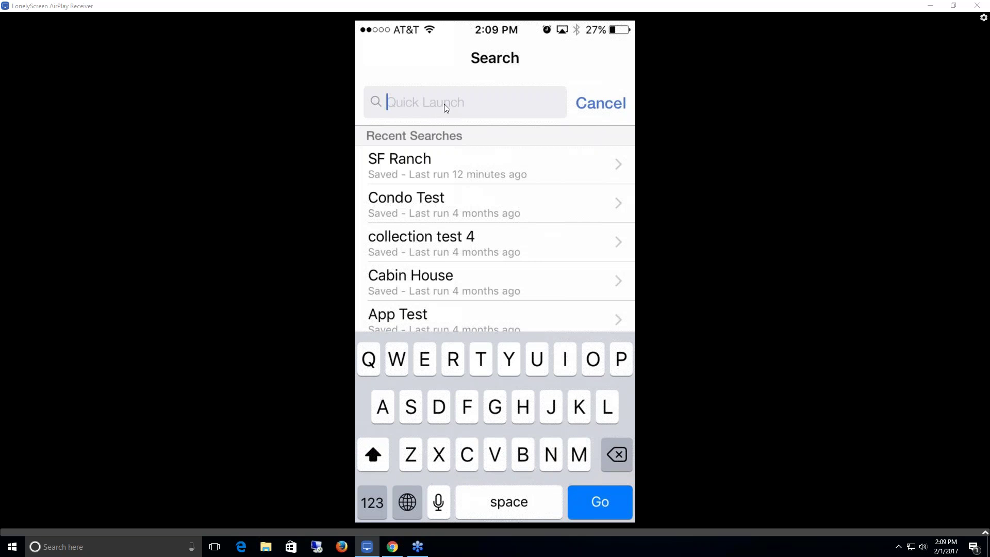
type("Waukes")
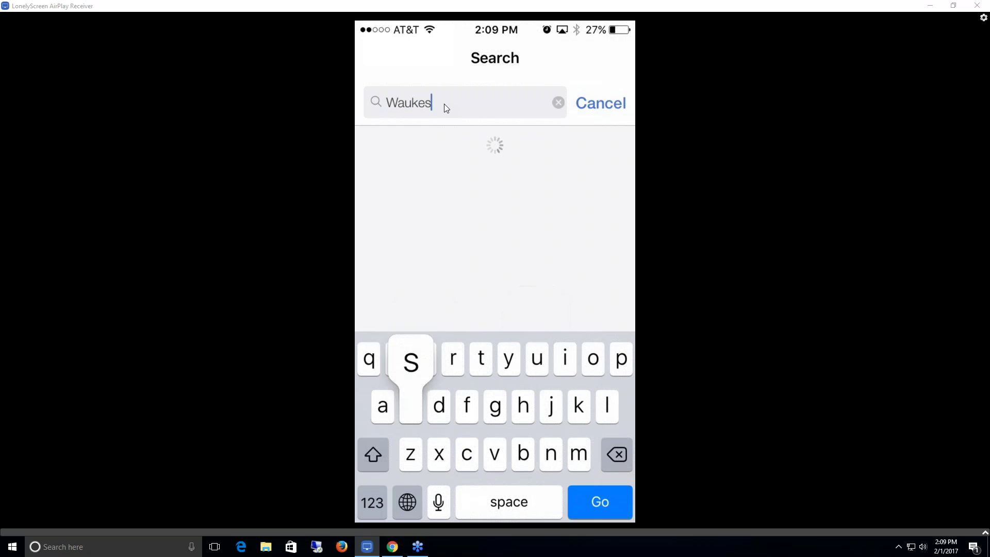
type("ha")
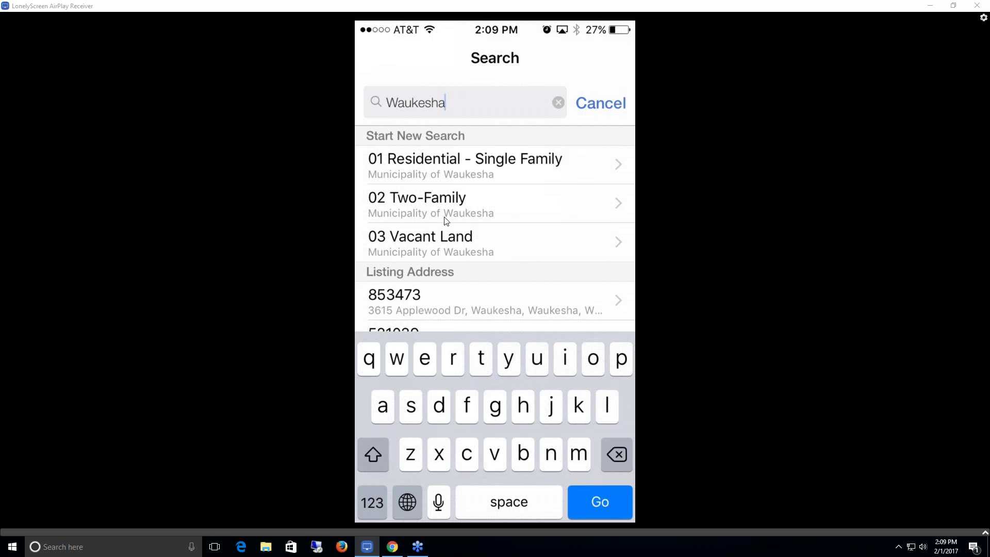
scroll(451, 258, "down", 2)
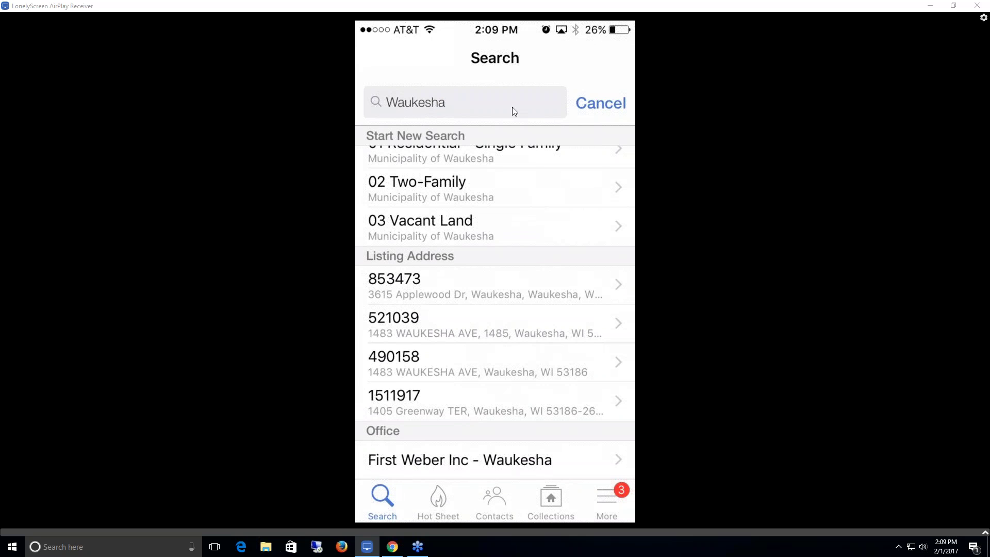
Step: Cancel the Waukesha lookup and start a new Single Family map search with 7,248 results
left_click(601, 105)
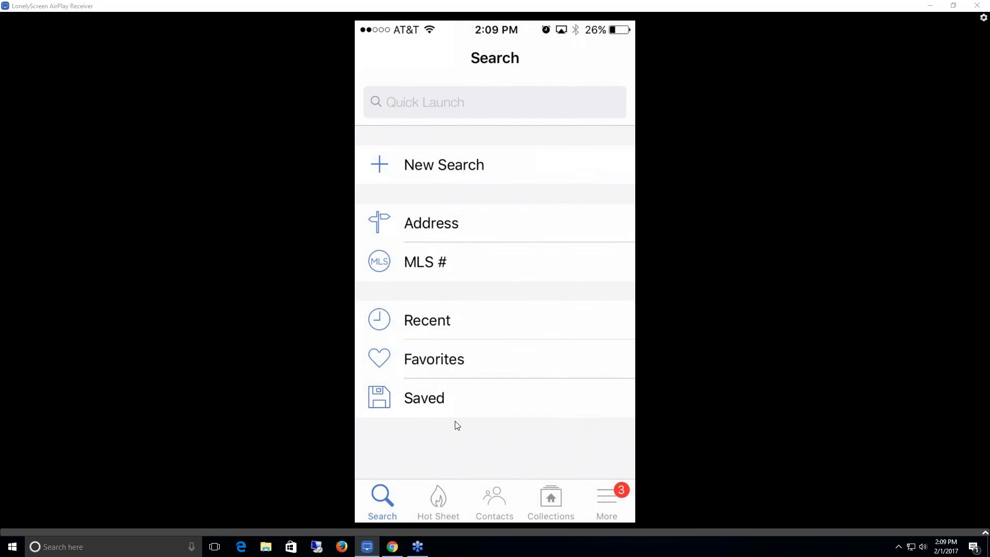
left_click(431, 165)
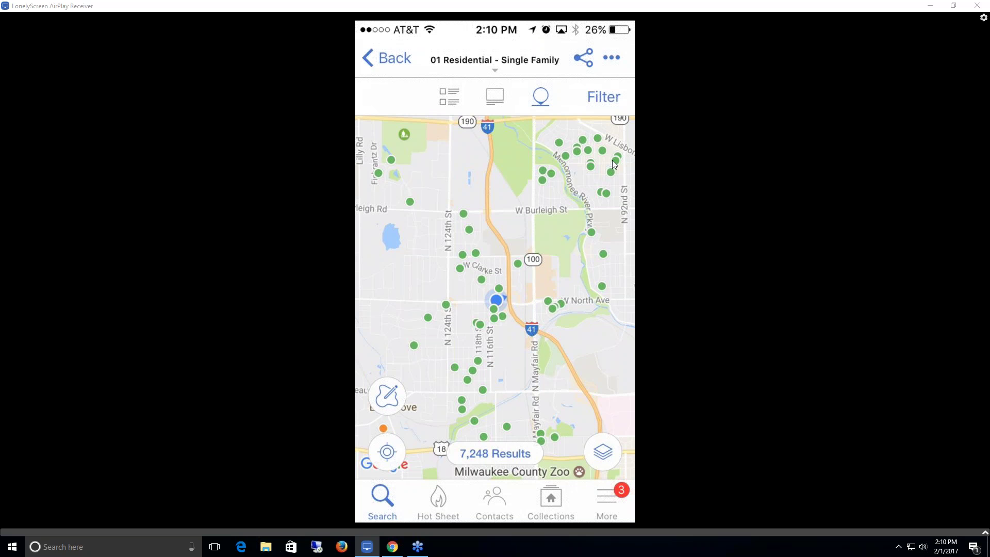
left_click(600, 99)
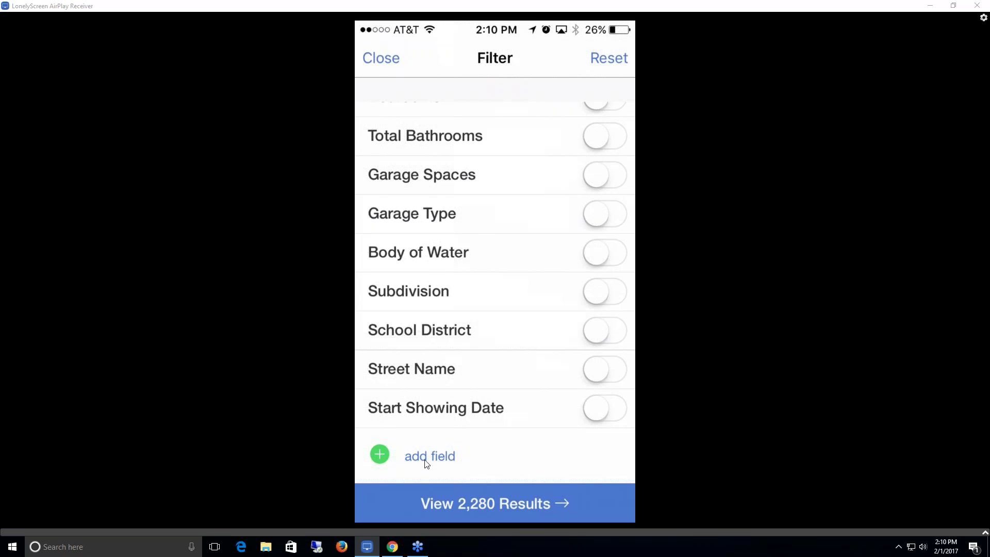
Step: Add another field to the Single Family search's filter criteria
left_click(442, 459)
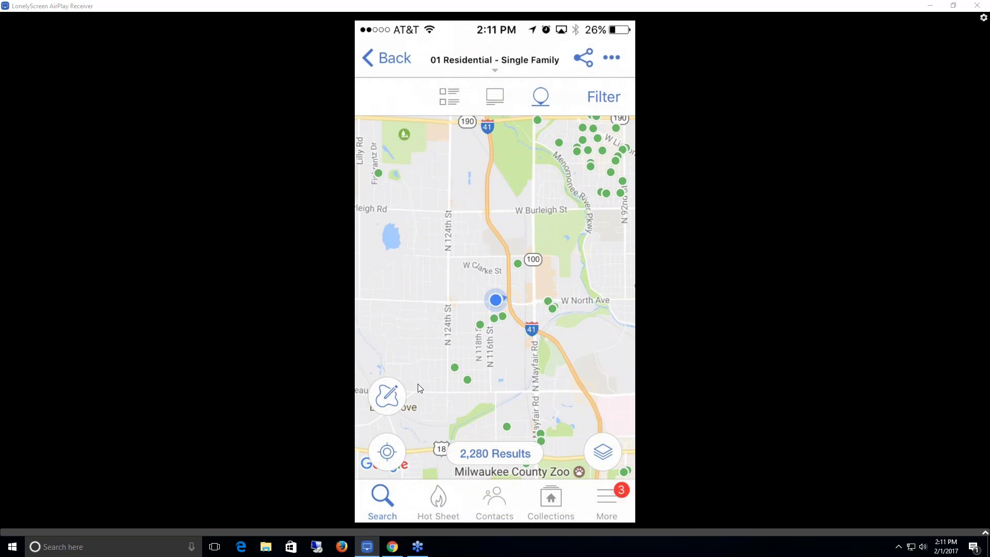
Step: Draw a custom boundary on the map around the area of interest
left_click(388, 403)
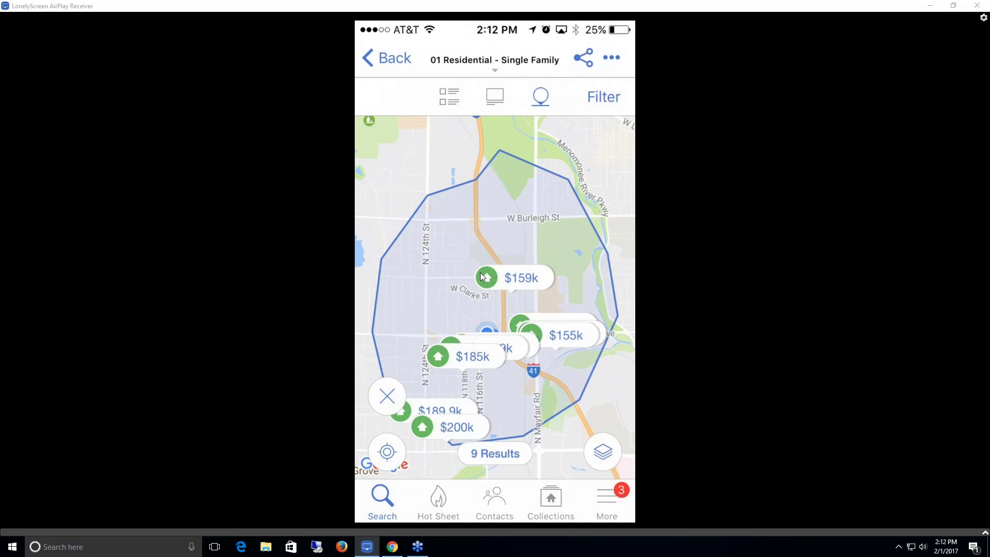
Step: Preview the $159,000 listing and its more-actions menu without choosing any action
left_click(522, 282)
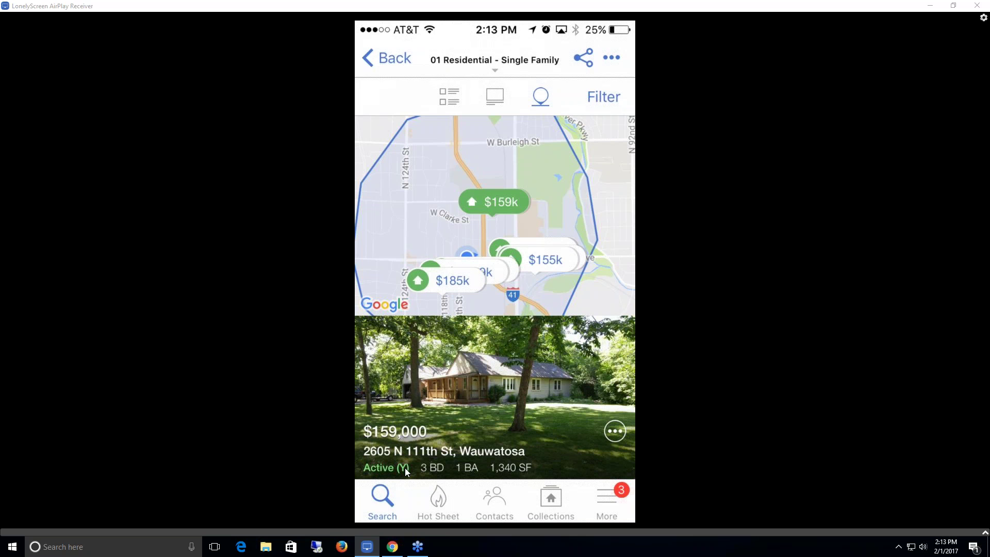
left_click(610, 431)
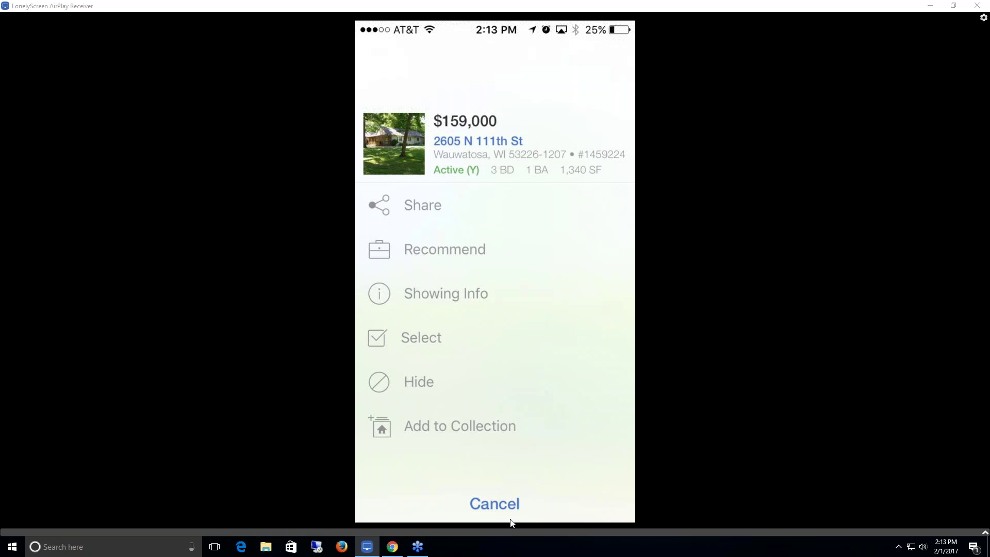
left_click(501, 503)
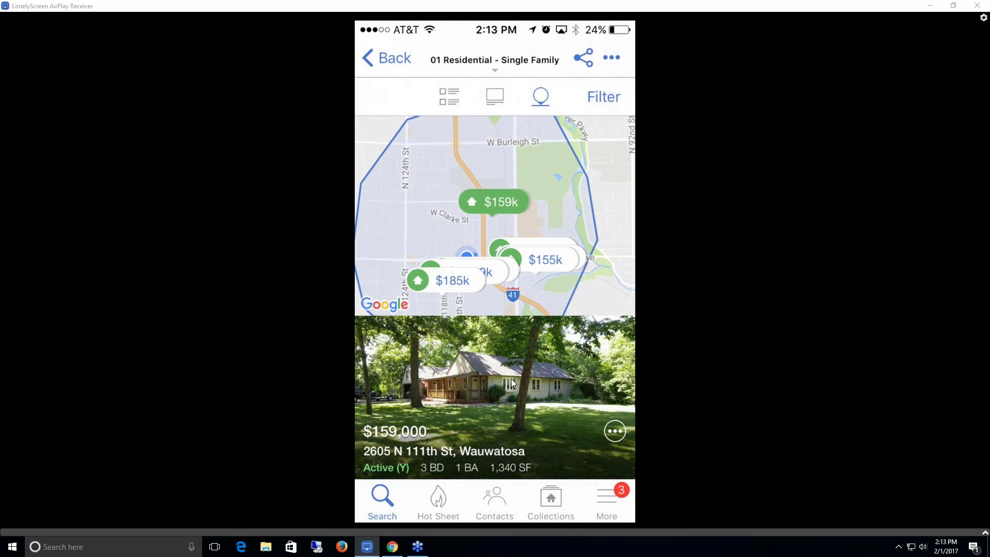
Step: Close the listing card, view the results as a gallery, and exit the listing details
left_click(585, 201)
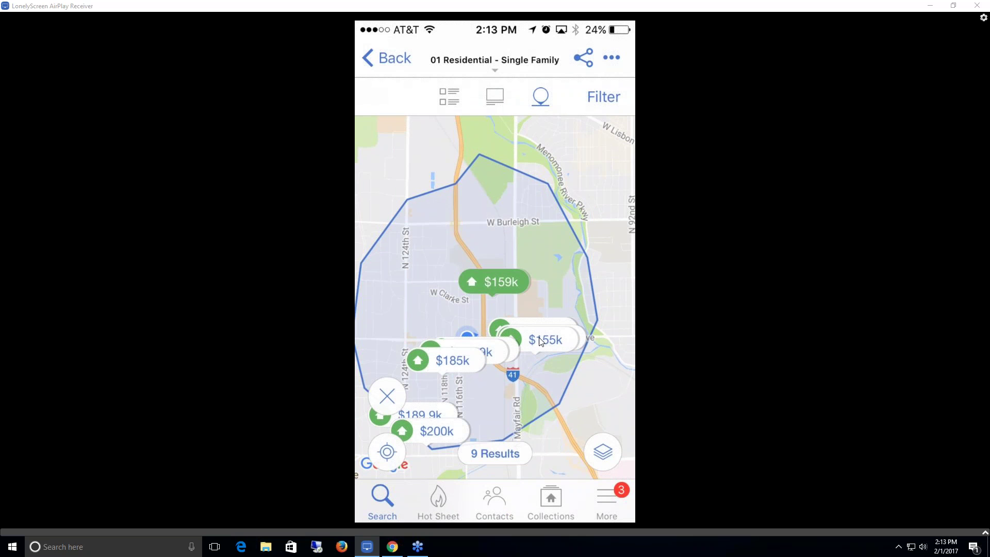
left_click(500, 99)
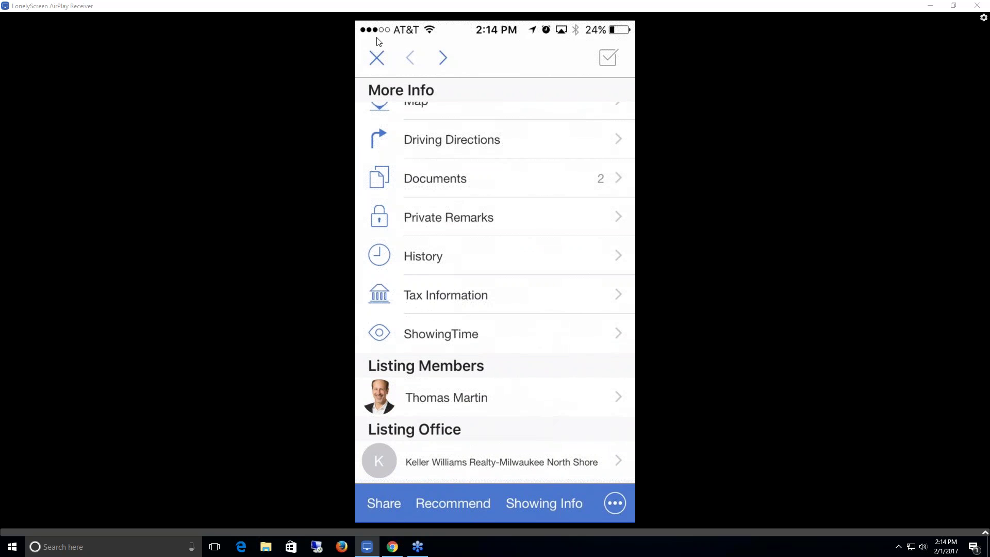
left_click(377, 58)
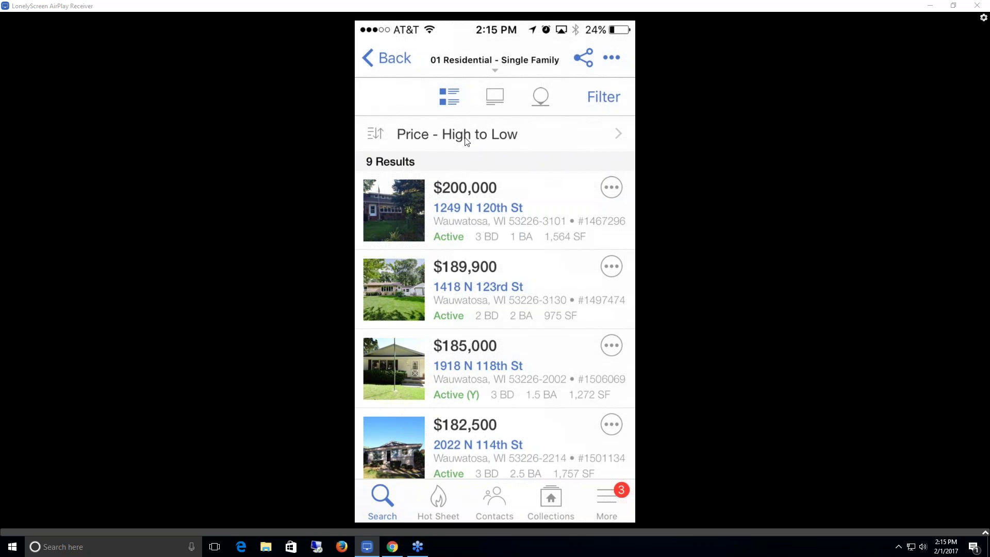
Step: Review the sort options and keep the 9 results sorted Price - High to Low
left_click(500, 136)
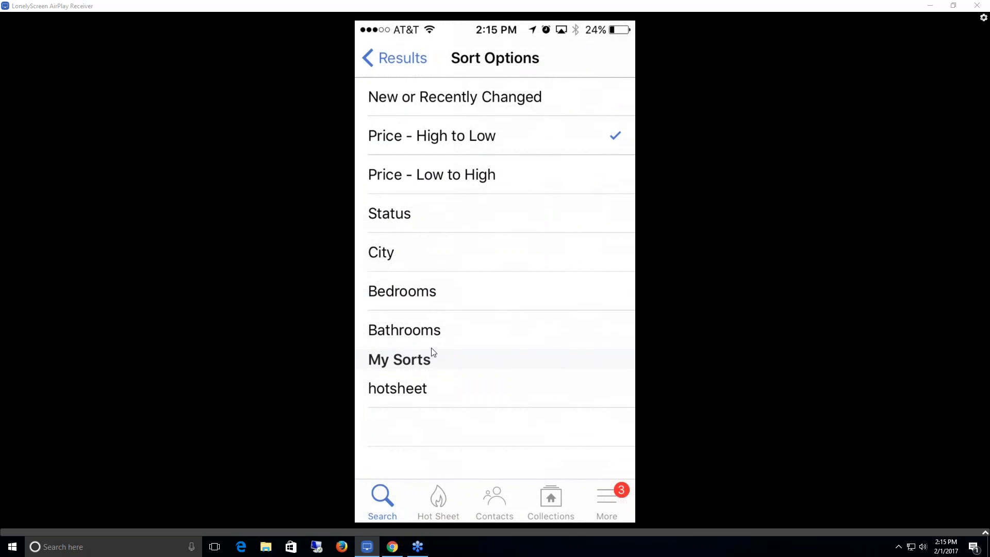
left_click(413, 57)
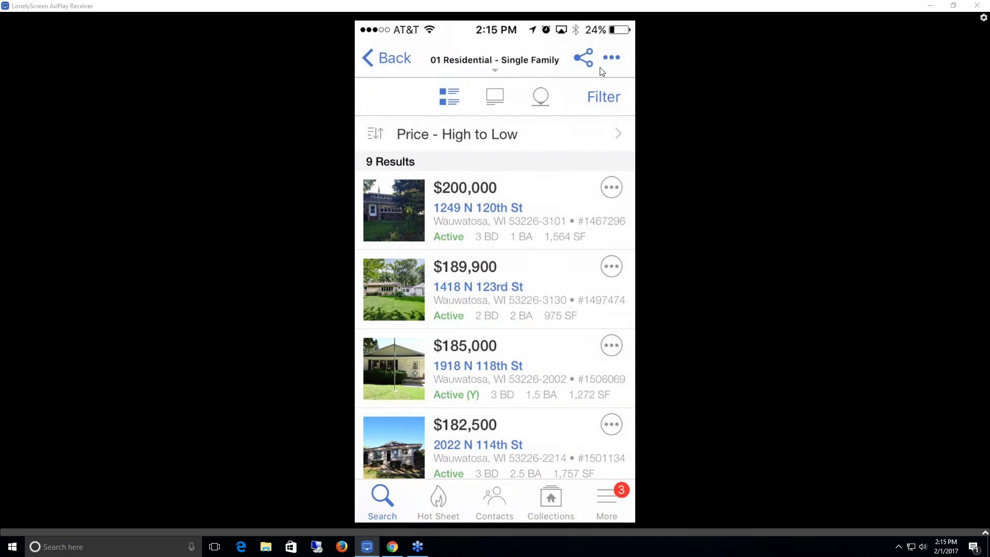
Step: Dismiss the results' actions and the Name this Search dialog unsaved, then switch to Hot Sheet
left_click(617, 61)
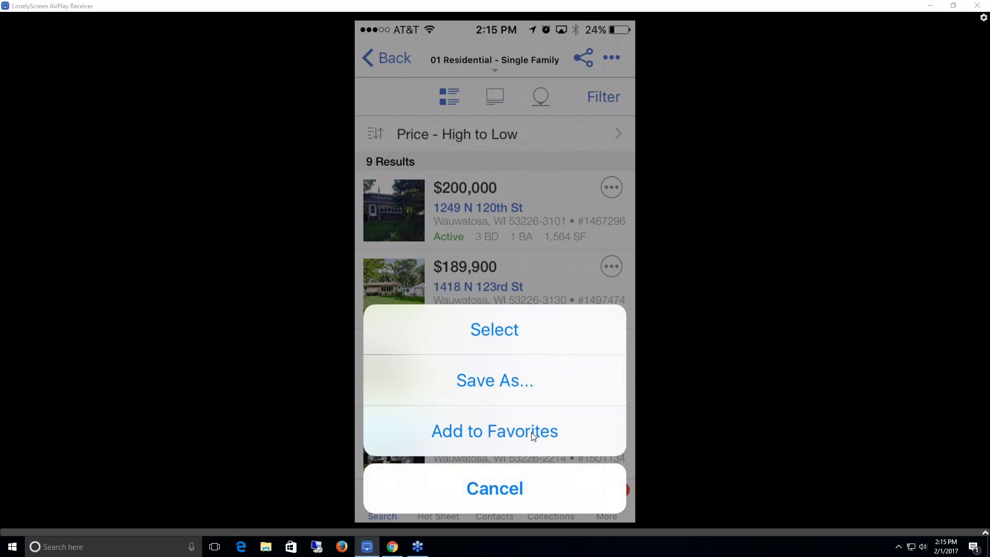
left_click(527, 487)
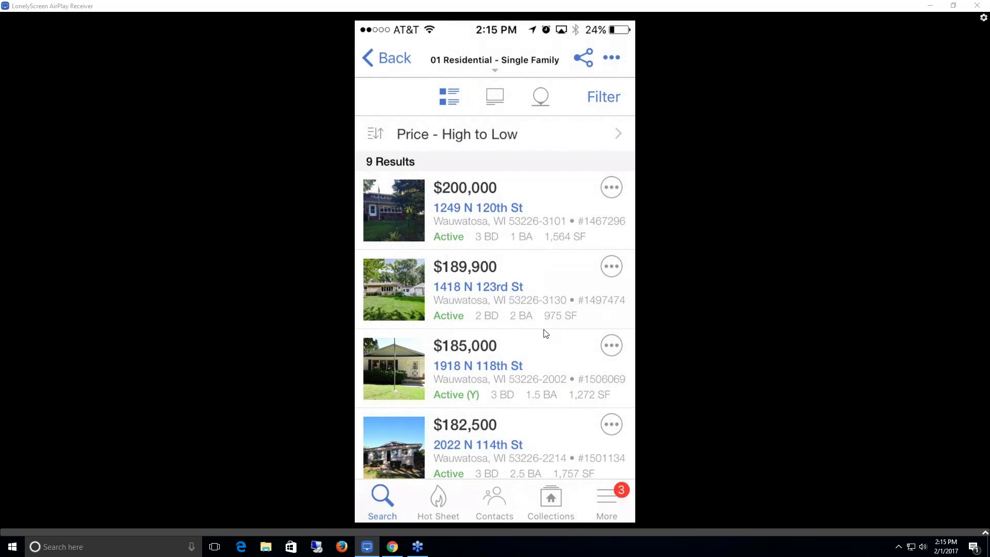
left_click(578, 55)
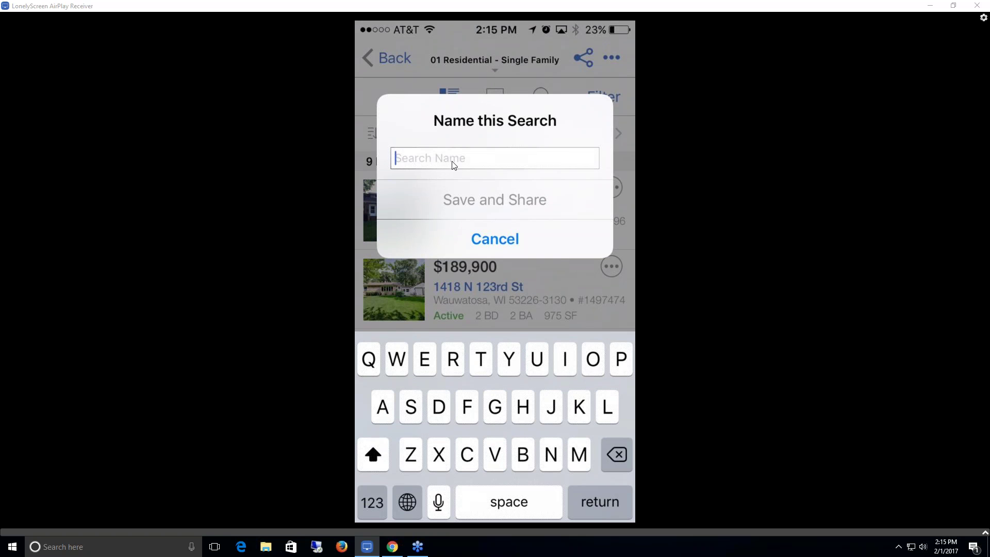
left_click(493, 244)
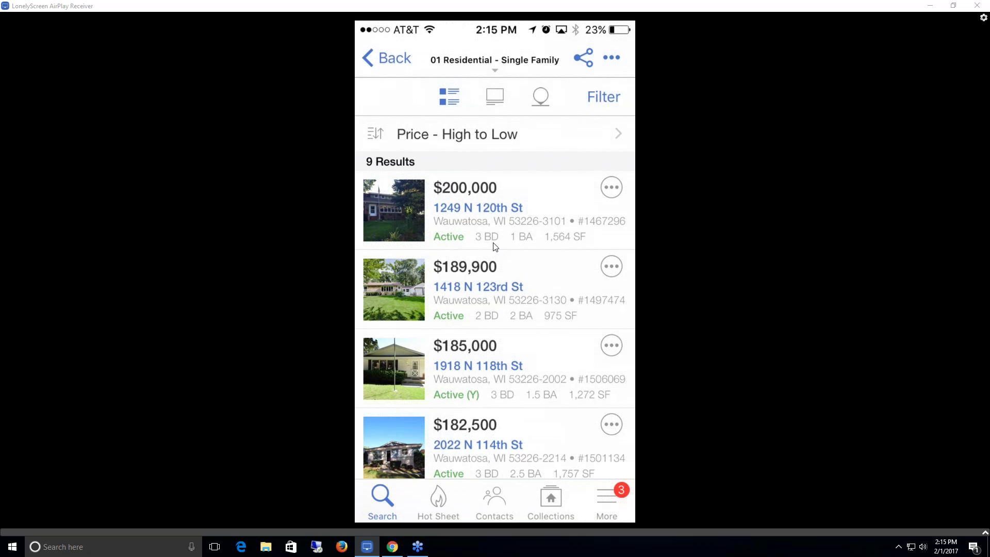
left_click(437, 501)
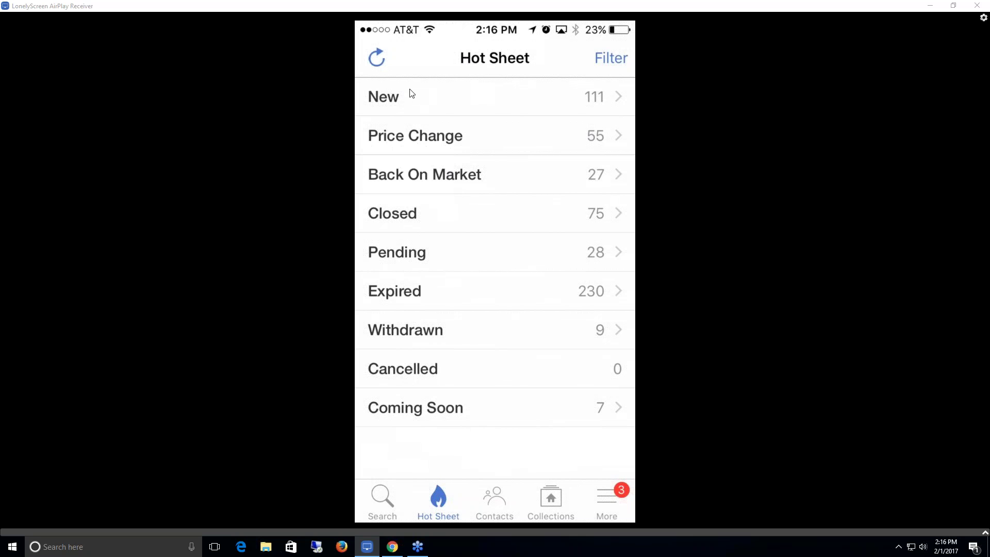
left_click(470, 99)
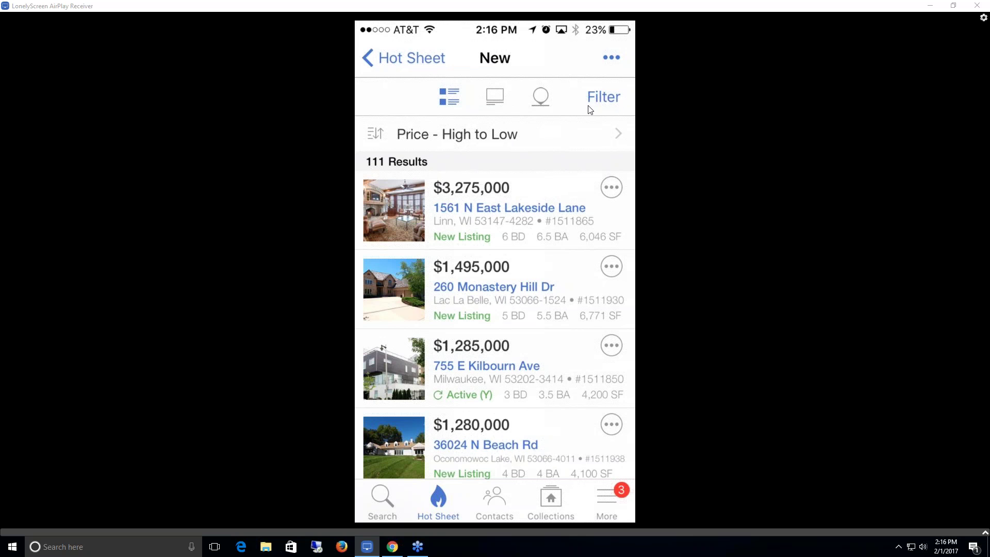
left_click(611, 100)
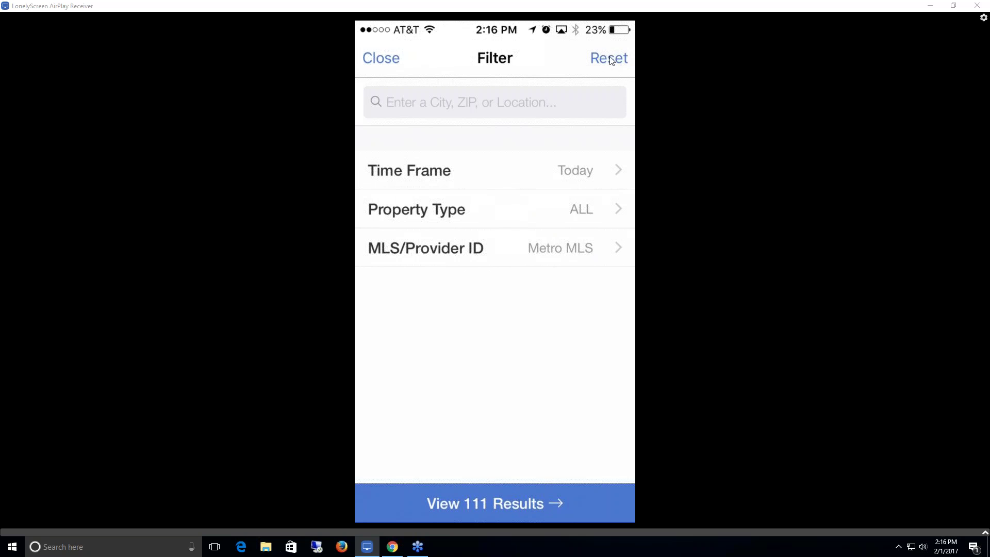
left_click(384, 58)
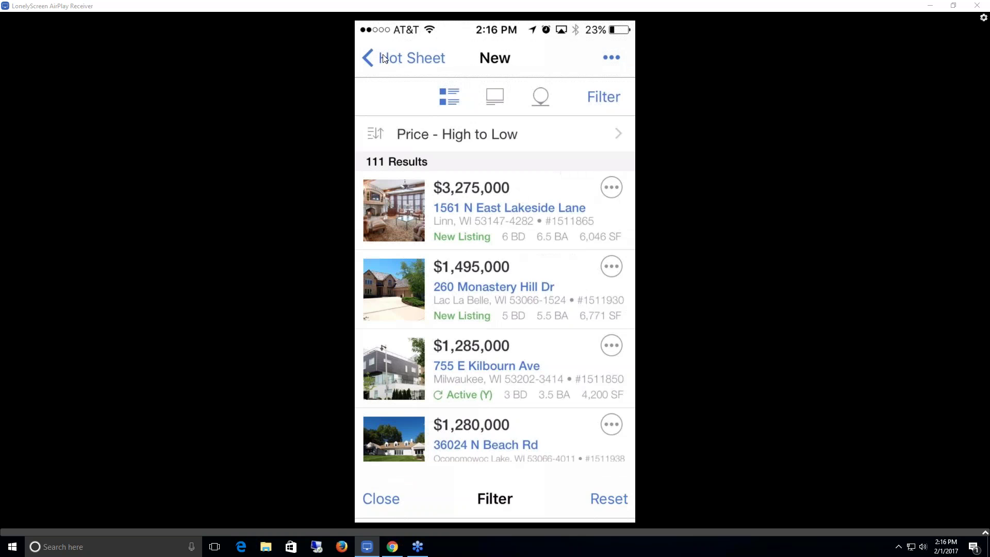
left_click(384, 58)
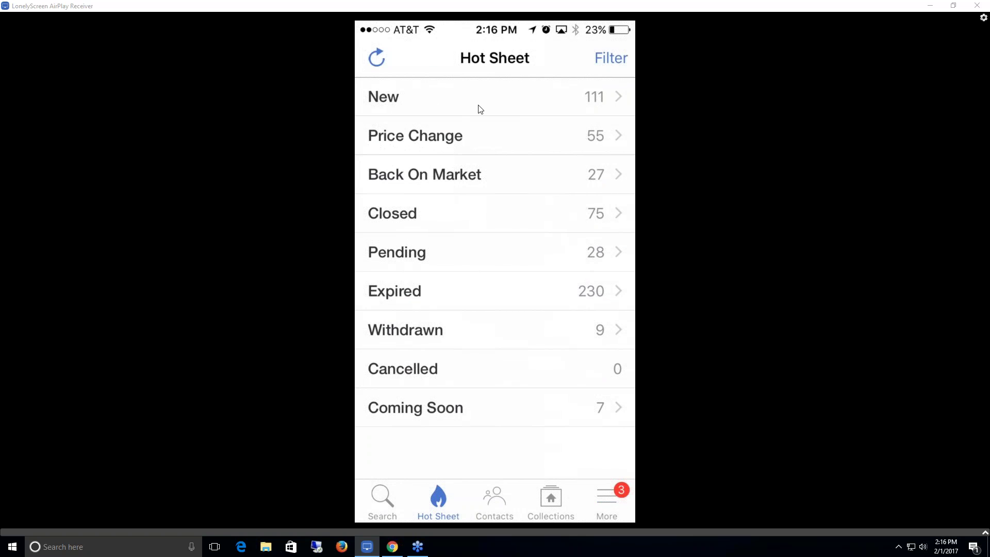
Step: Check the Hot Sheet filter, close it, and switch to Contacts
left_click(613, 59)
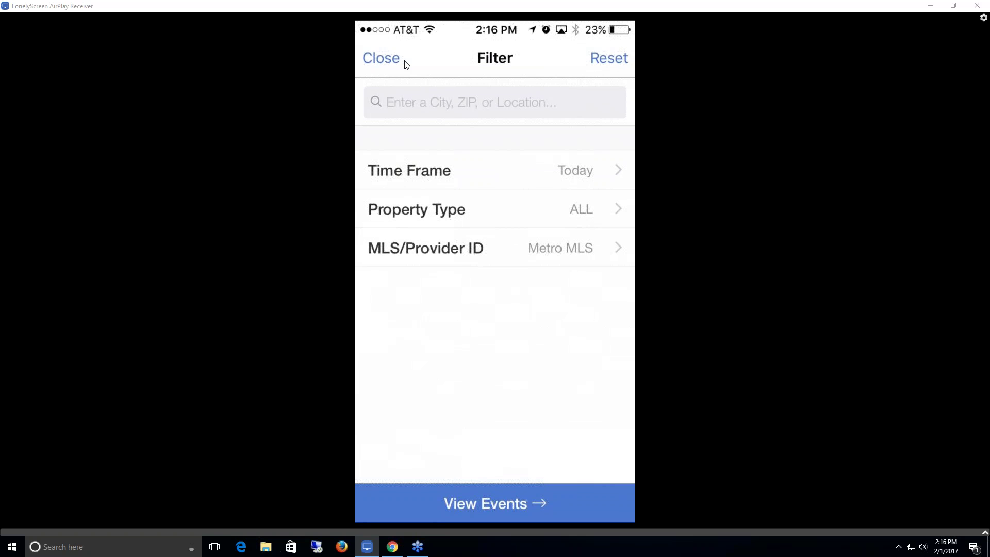
left_click(390, 51)
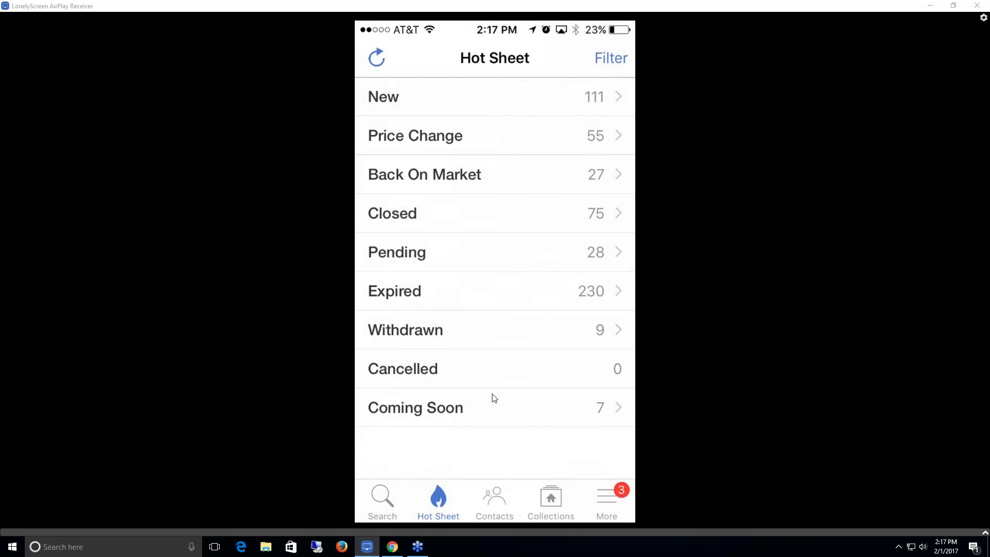
left_click(501, 505)
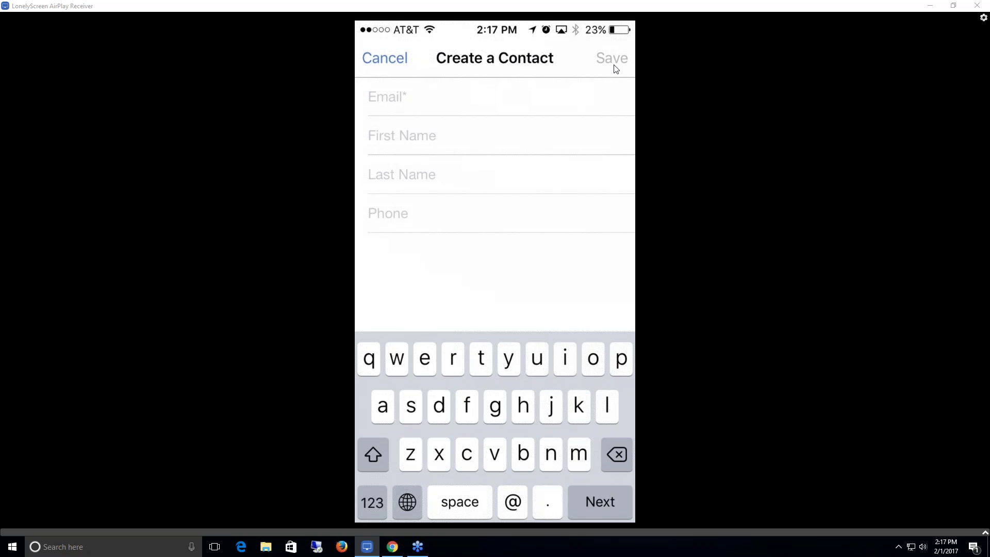
Step: Cancel the blank Create a Contact form and open the fifth contact's detail page
left_click(395, 60)
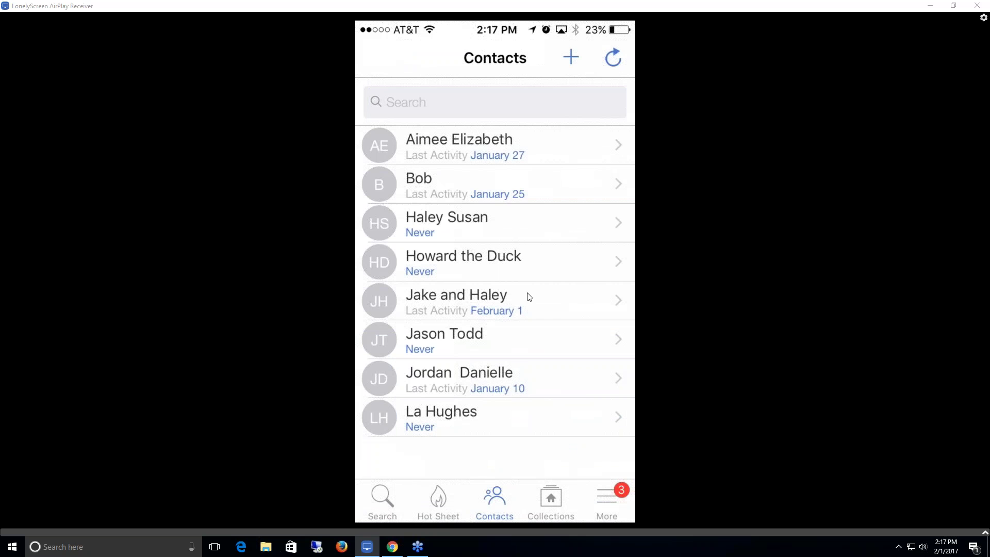
left_click(557, 308)
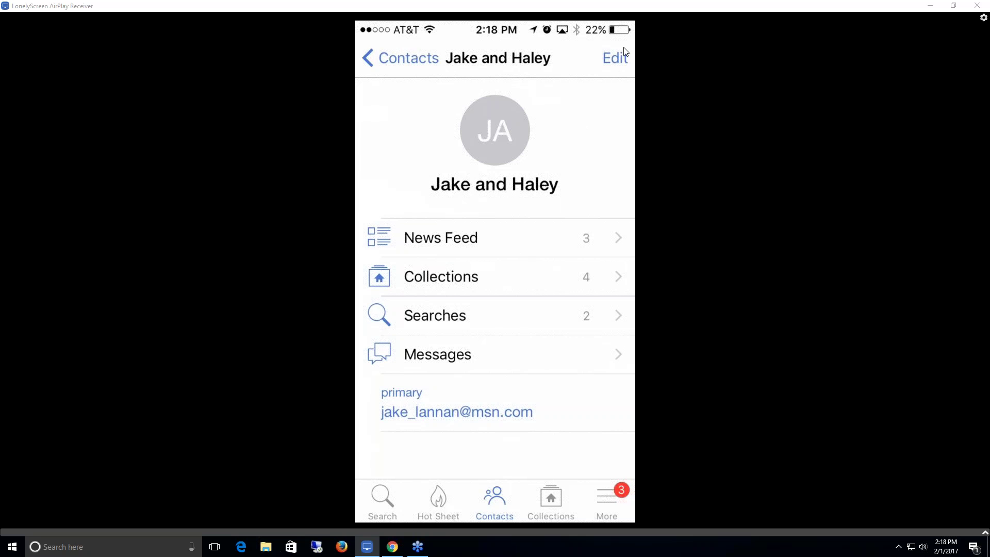
left_click(622, 60)
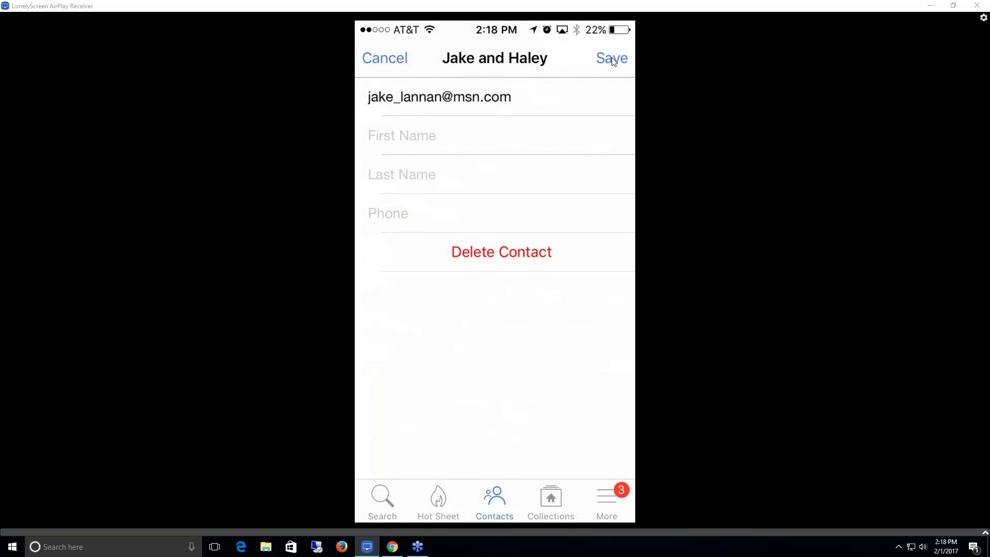
left_click(404, 58)
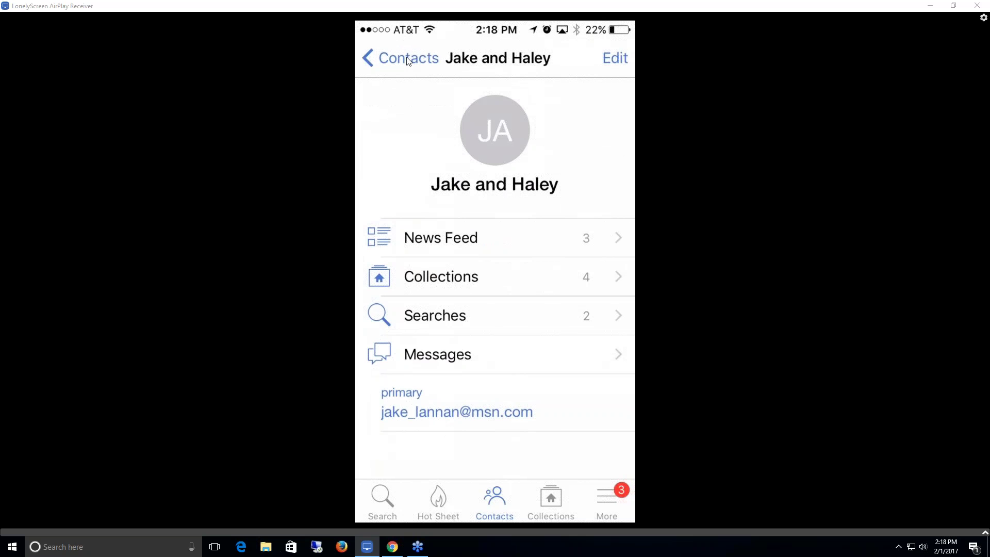
Step: Check the contact's News Feed and Collections, then list its searches: SF Ranch and Vacant Land Search 2
left_click(537, 237)
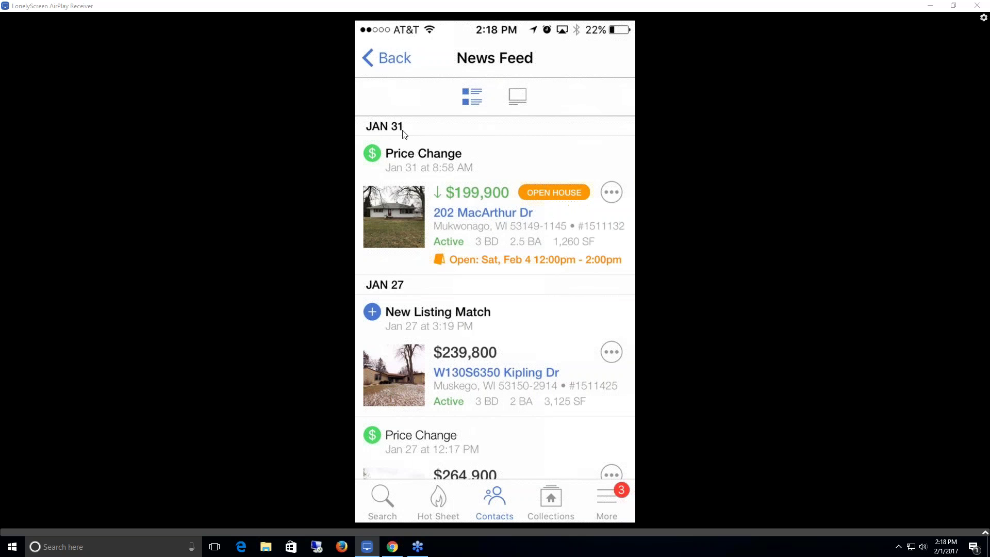
left_click(384, 61)
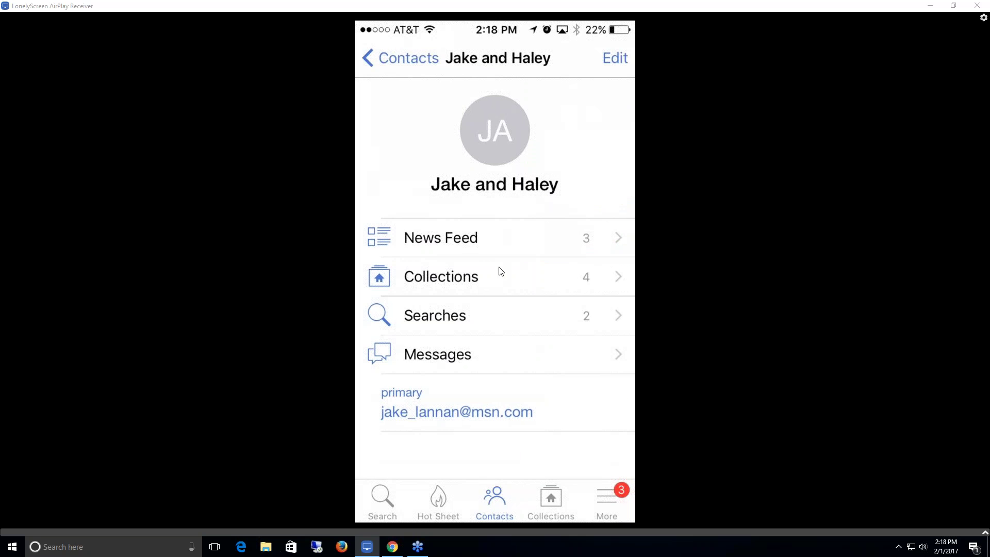
left_click(503, 272)
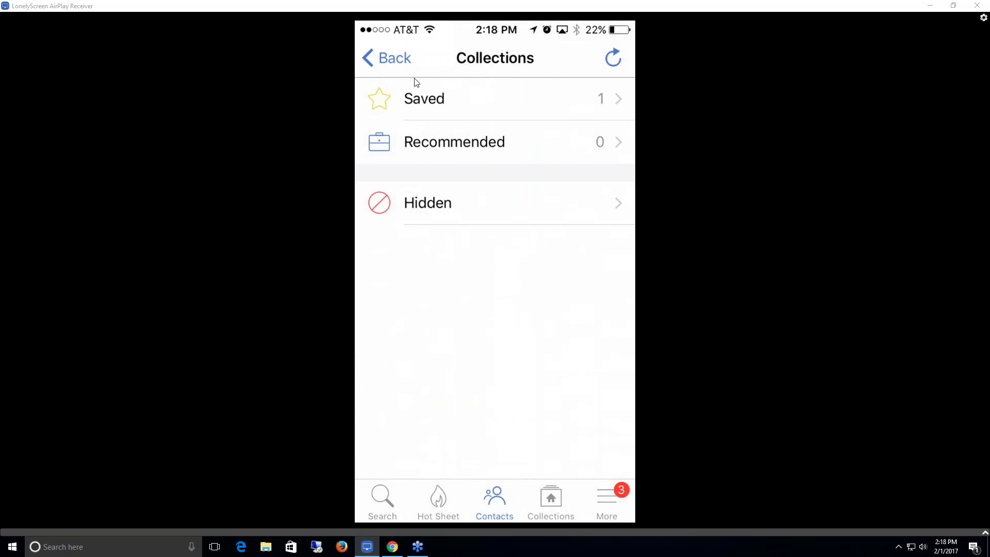
left_click(403, 60)
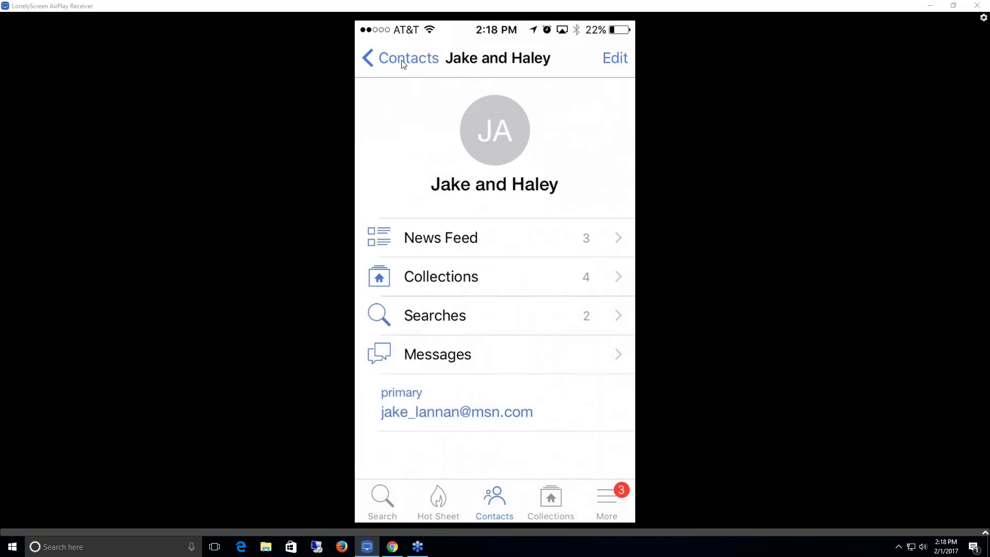
left_click(463, 315)
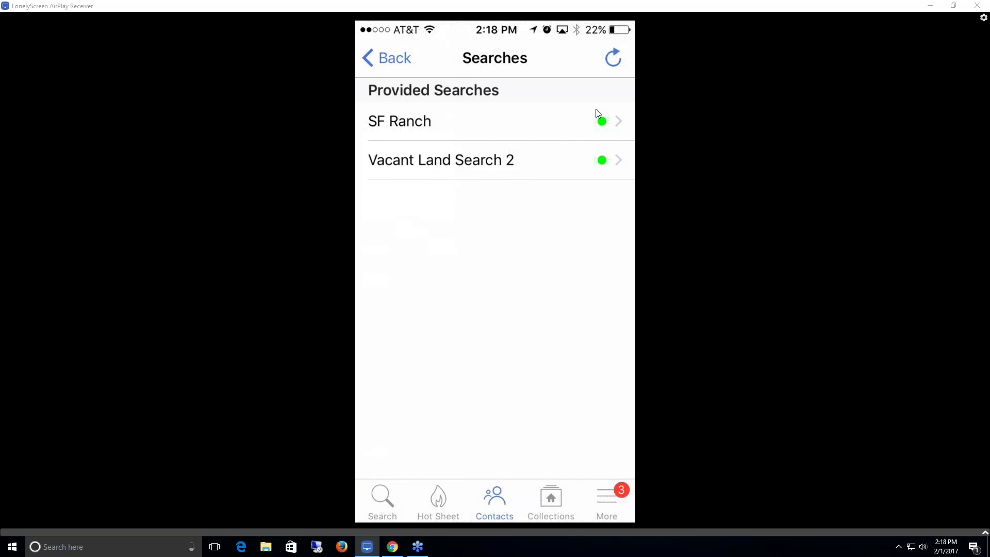
Step: Review the SF Ranch search results and filters, then go back to the contact page
left_click(553, 128)
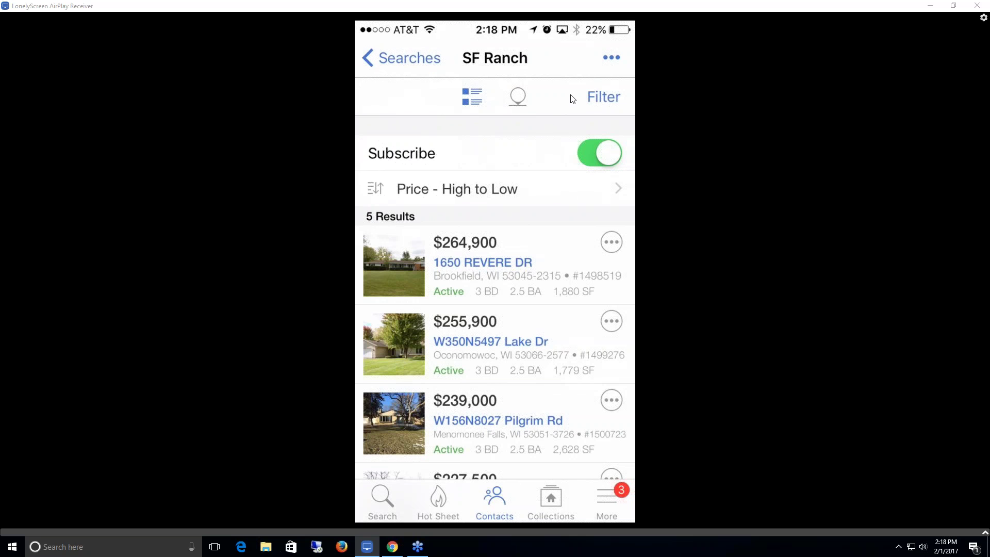
left_click(604, 97)
left_click(397, 61)
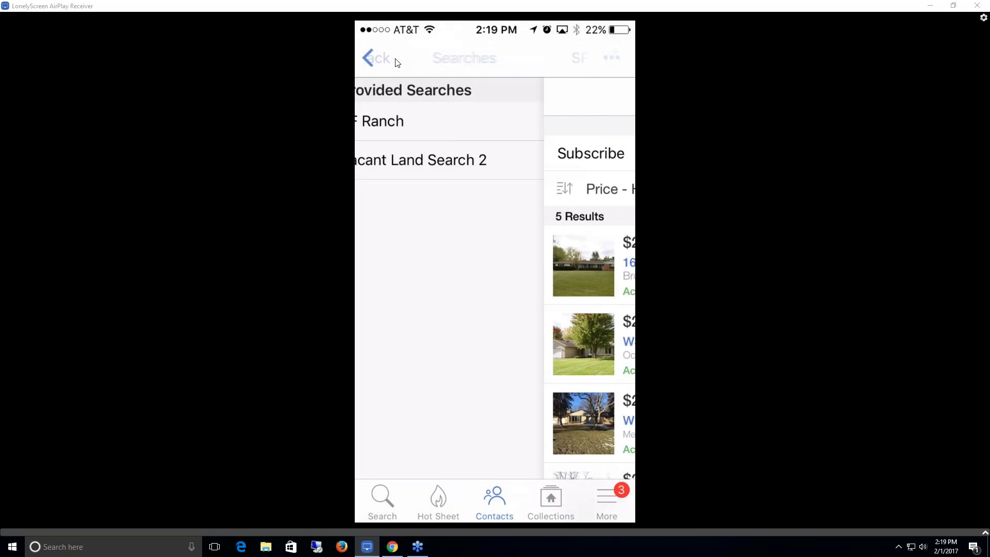
left_click(398, 62)
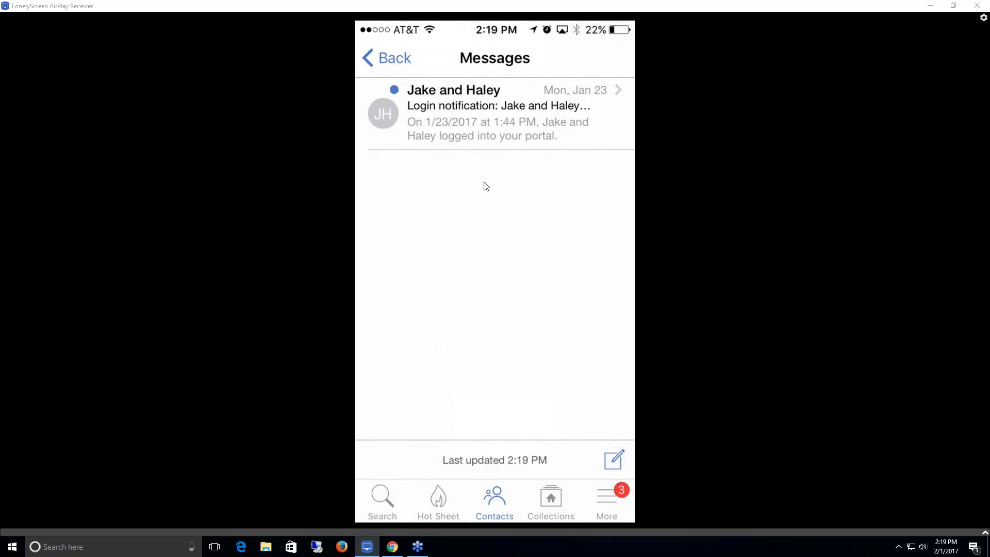
Step: Start a new message to the contact, discard it unsent, and leave the contact overview
left_click(616, 462)
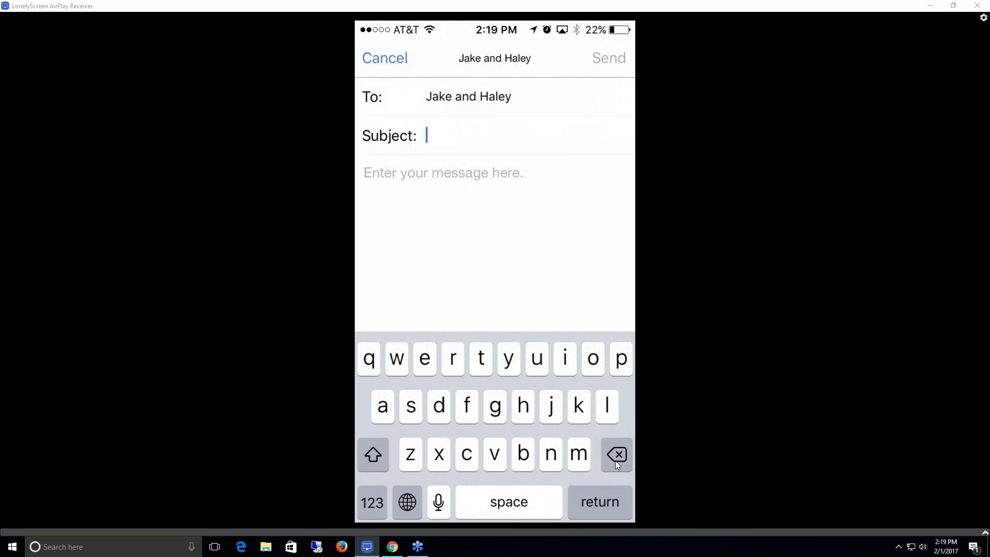
left_click(391, 52)
left_click(391, 51)
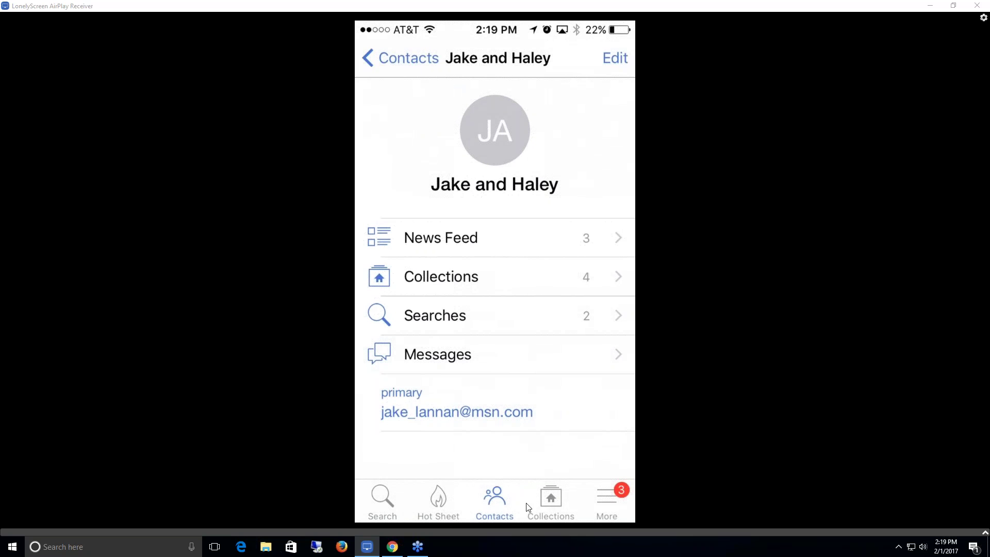
left_click(556, 505)
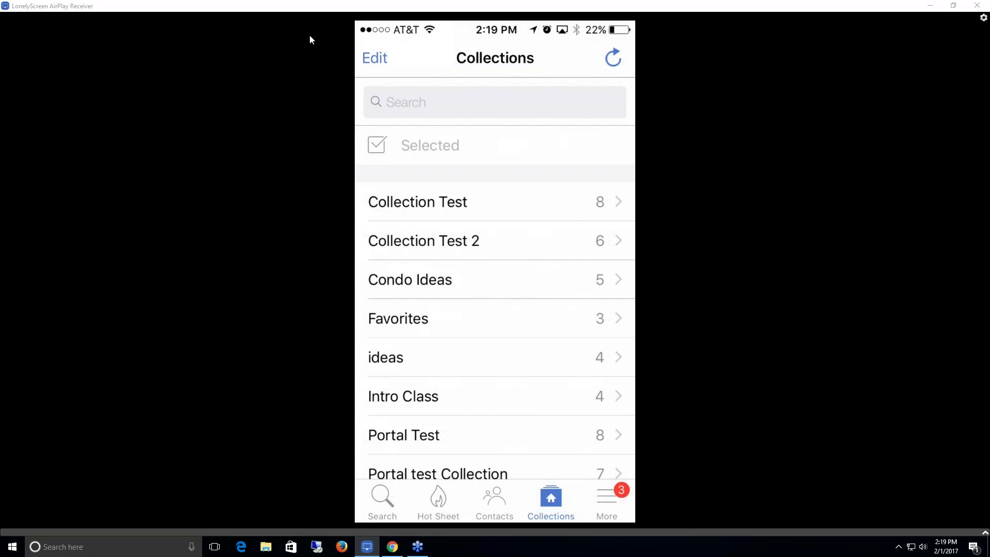
Step: Enter and exit edit mode without deleting, then look inside Collection Test and go back
left_click(376, 60)
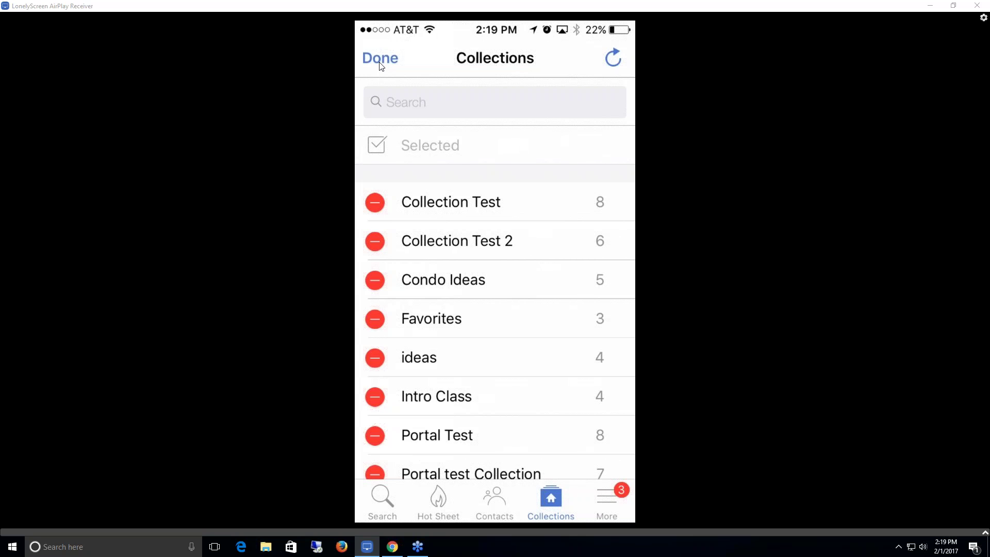
left_click(380, 61)
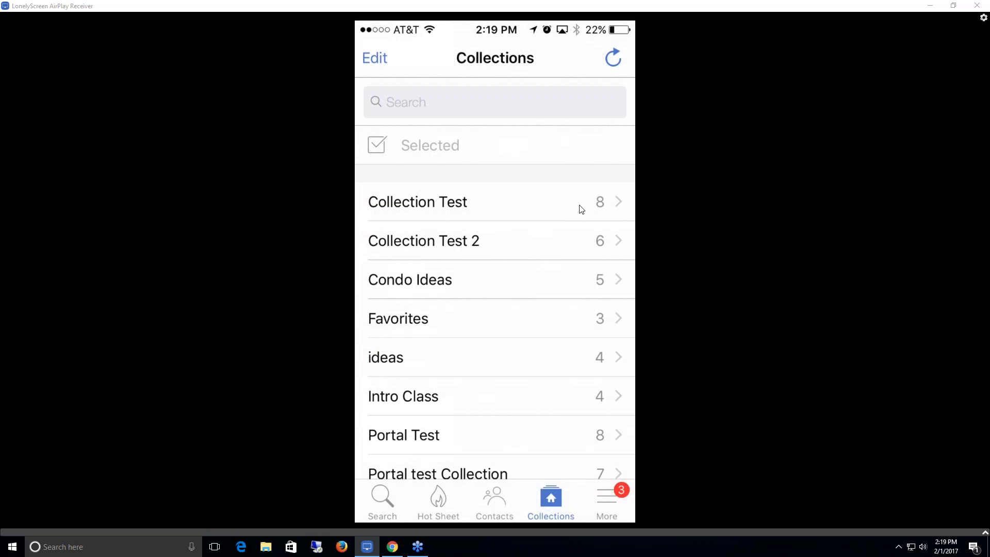
left_click(524, 205)
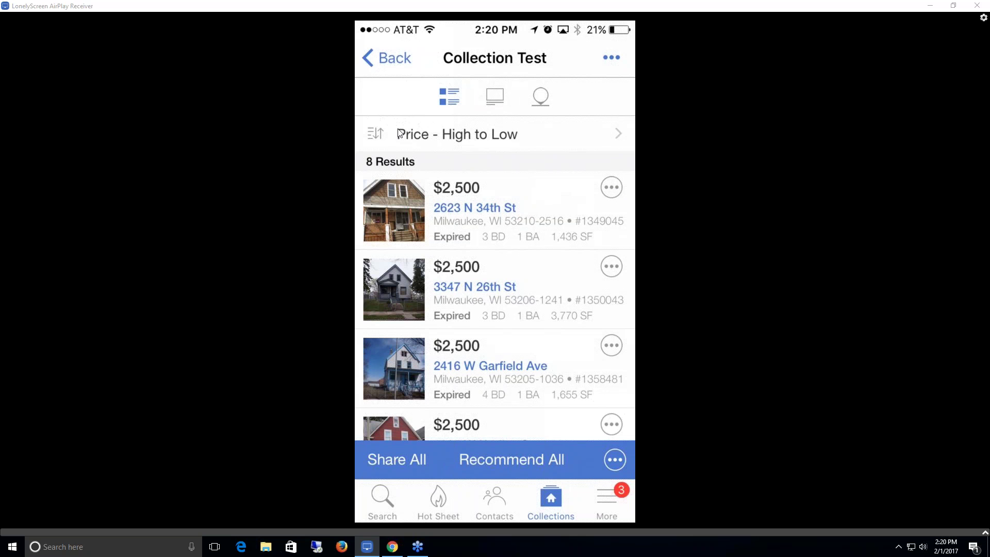
left_click(390, 68)
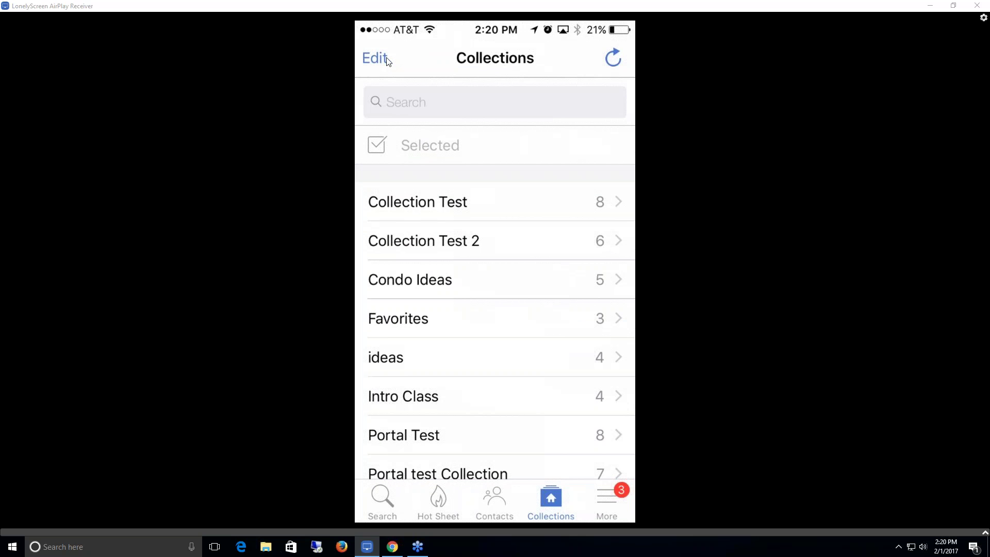
left_click(607, 500)
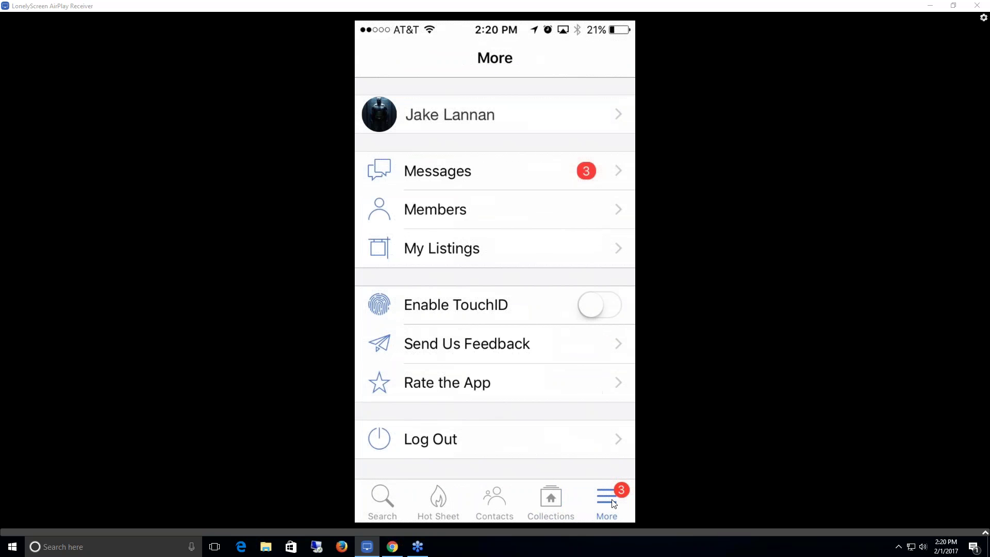
Step: Browse the agent's own profile and the message inbox, returning to the More menu each time
left_click(470, 116)
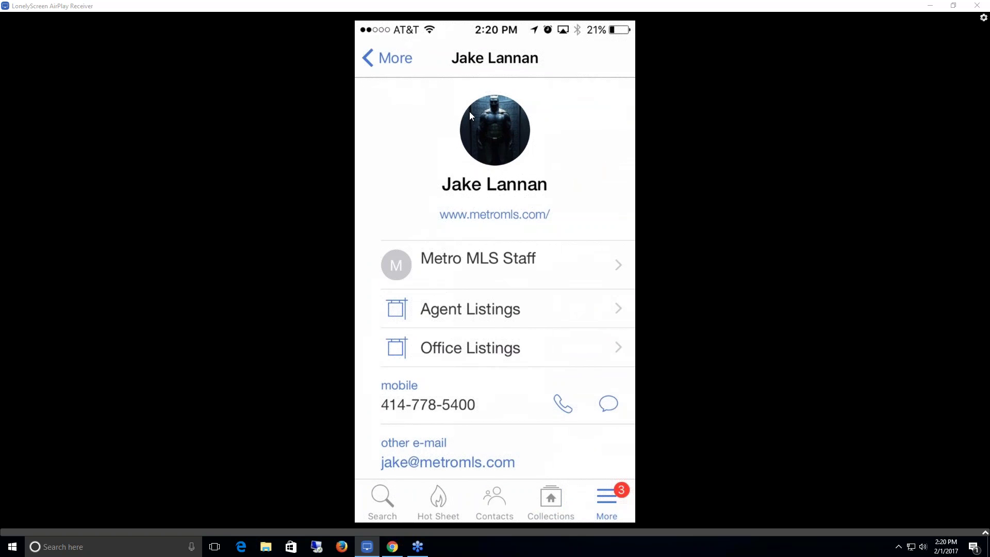
scroll(470, 112, "down", 2)
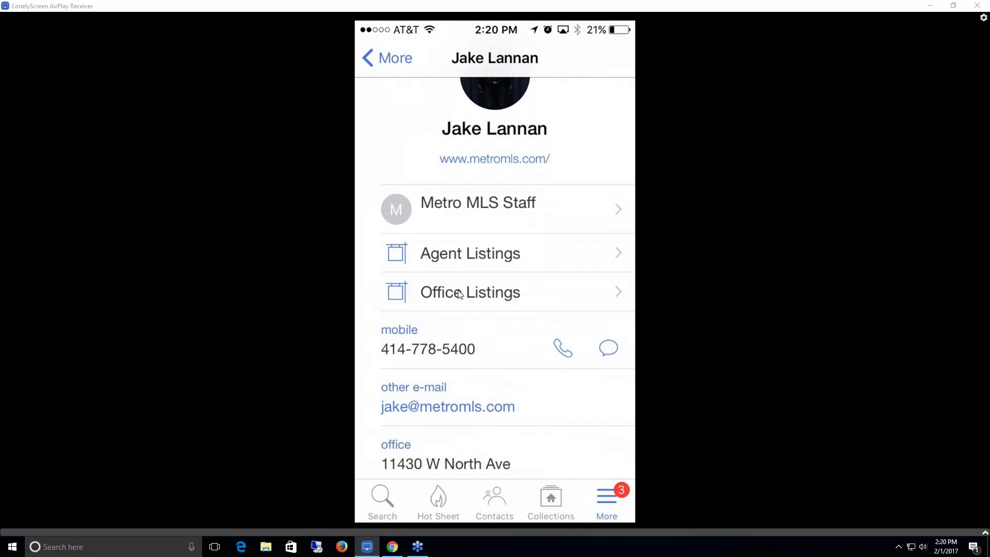
scroll(546, 316, "down", 1)
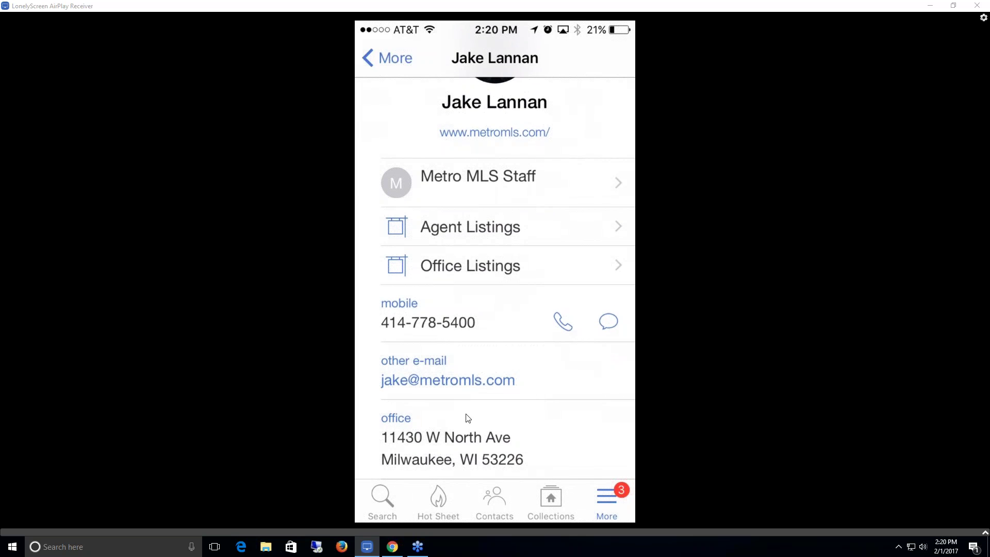
scroll(468, 418, "down", 1)
left_click(395, 60)
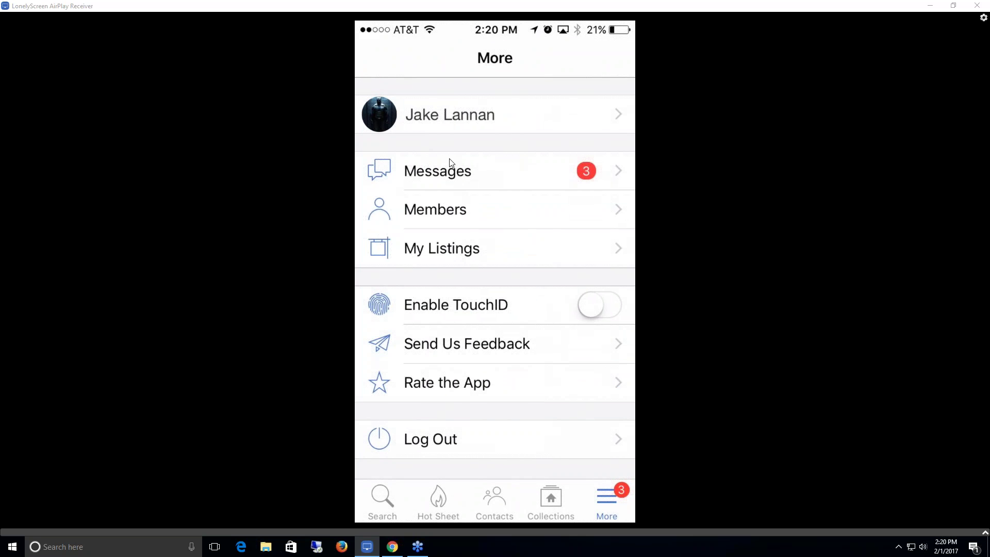
left_click(478, 187)
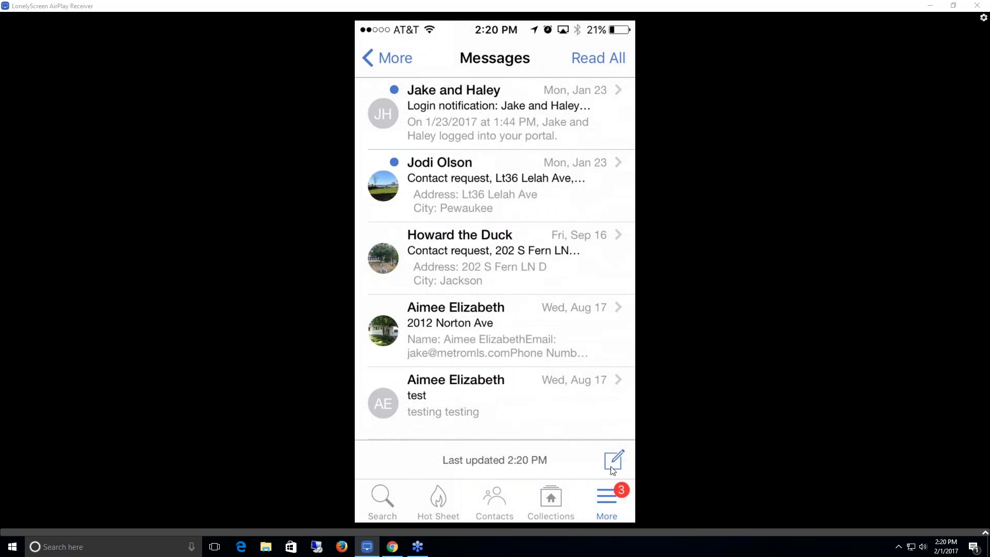
left_click(396, 66)
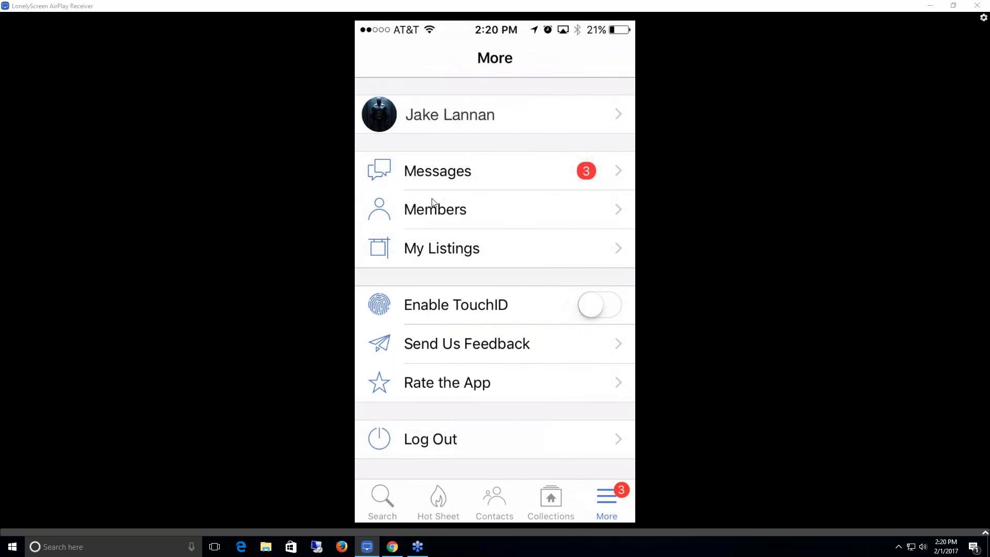
left_click(476, 211)
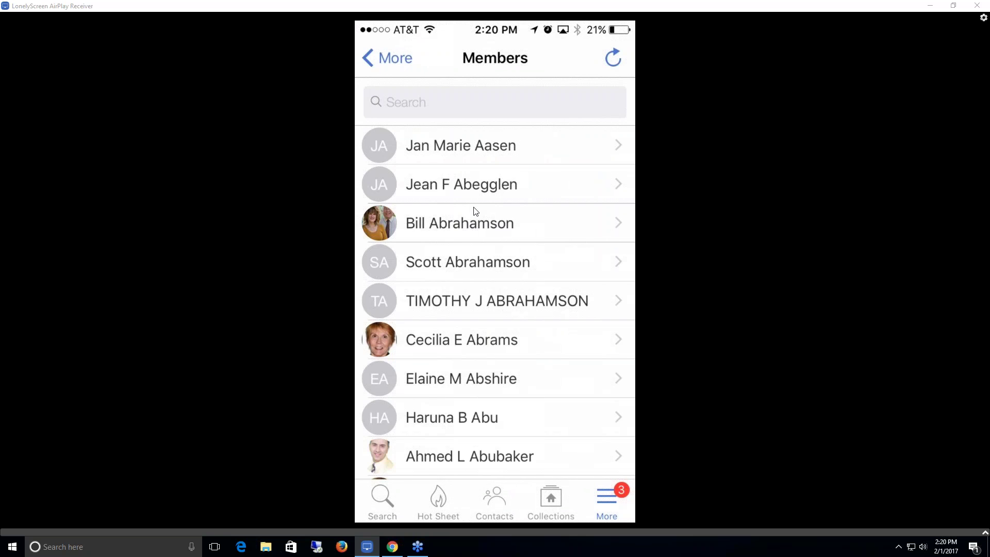
left_click(398, 63)
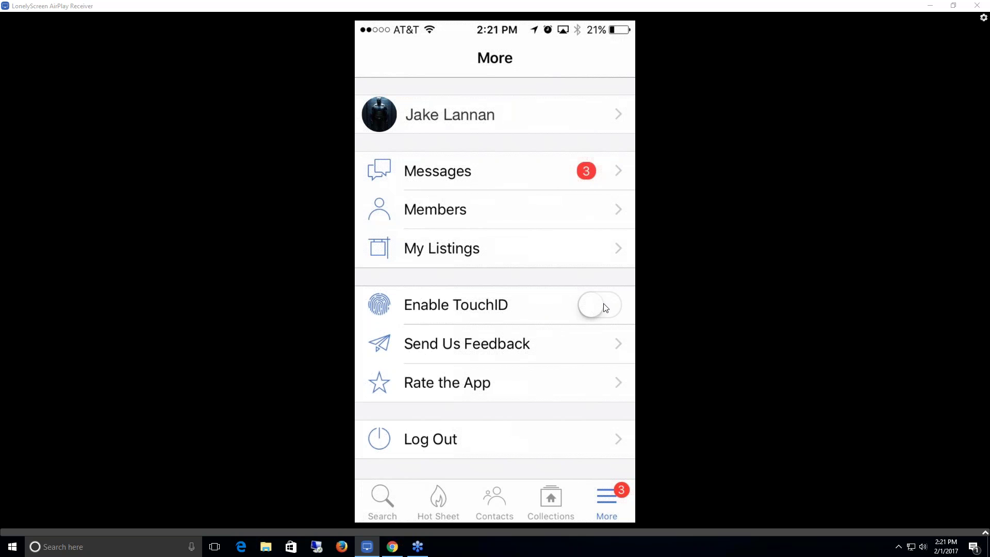
Step: Discard the unsent Send Us Feedback email draft, then log out of FlexMLS Pro
left_click(495, 356)
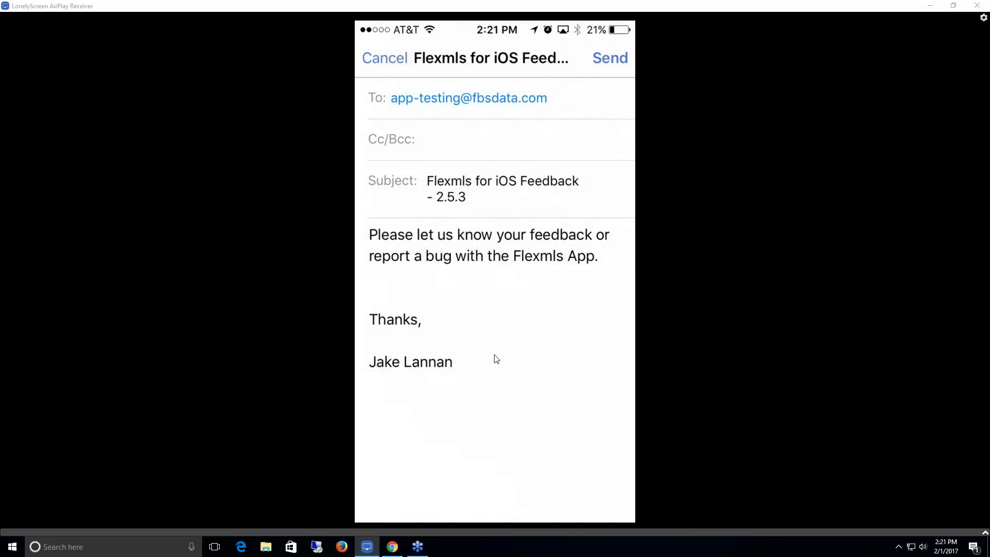
left_click(394, 63)
left_click(394, 63)
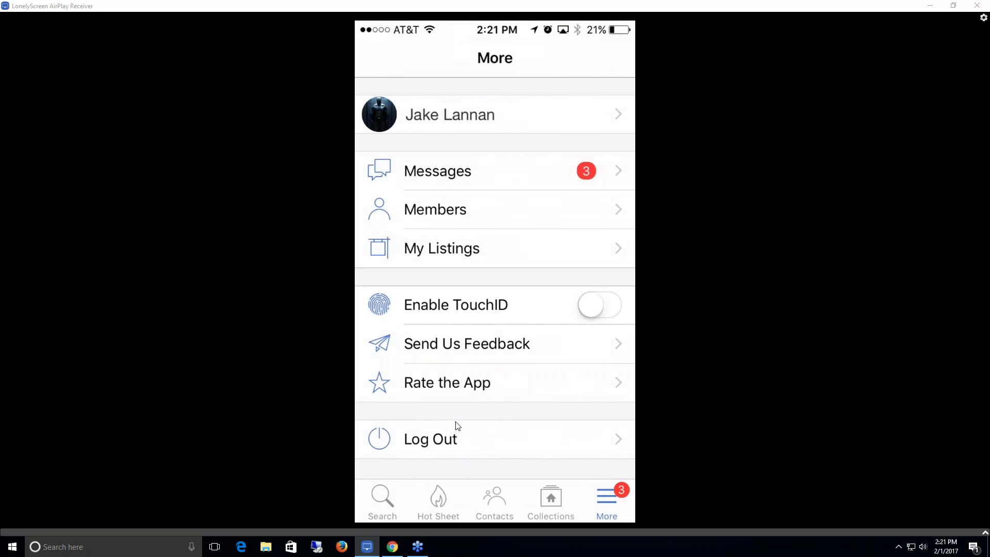
left_click(463, 440)
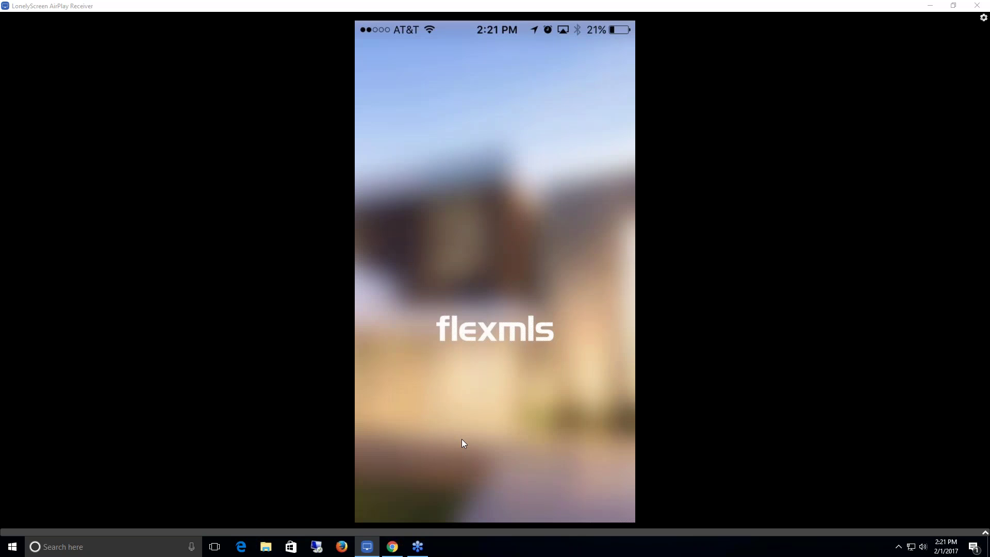